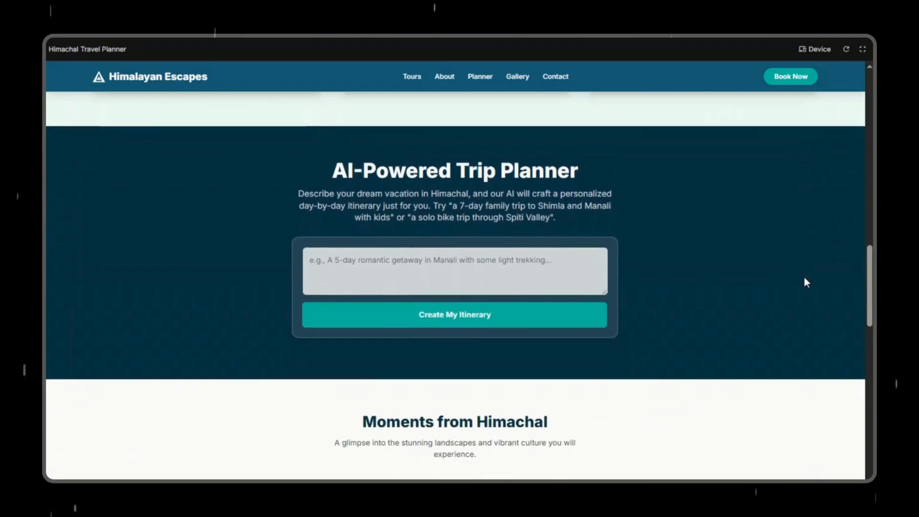
Step: Look through the AI trip planner and the Moments from Himachal gallery in the full-screen website preview
scroll(804, 278, down, 3)
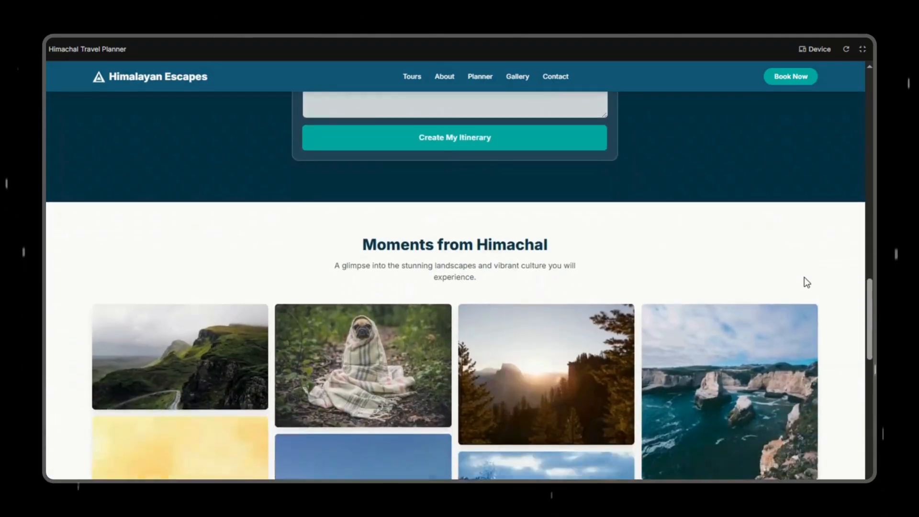
scroll(804, 278, down, 9)
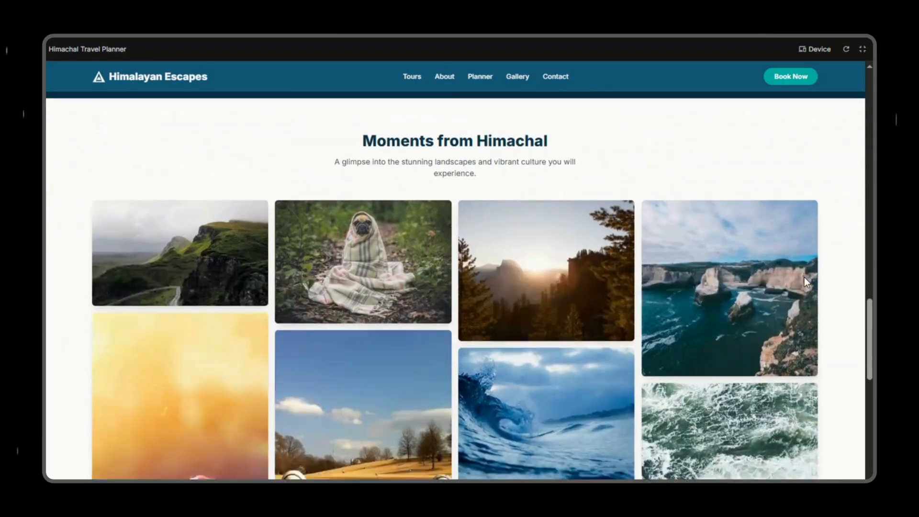
scroll(804, 283, down, 3)
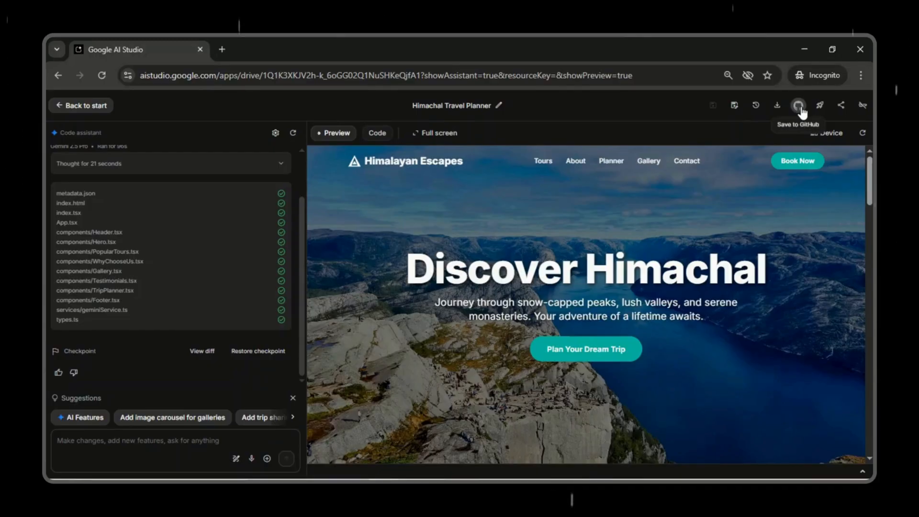
Step: Sign in to GitHub and create a private repository "Himalayan Escapes" with the description "Himalayan Escapes - Himachal Pradesh Tours"
click(799, 106)
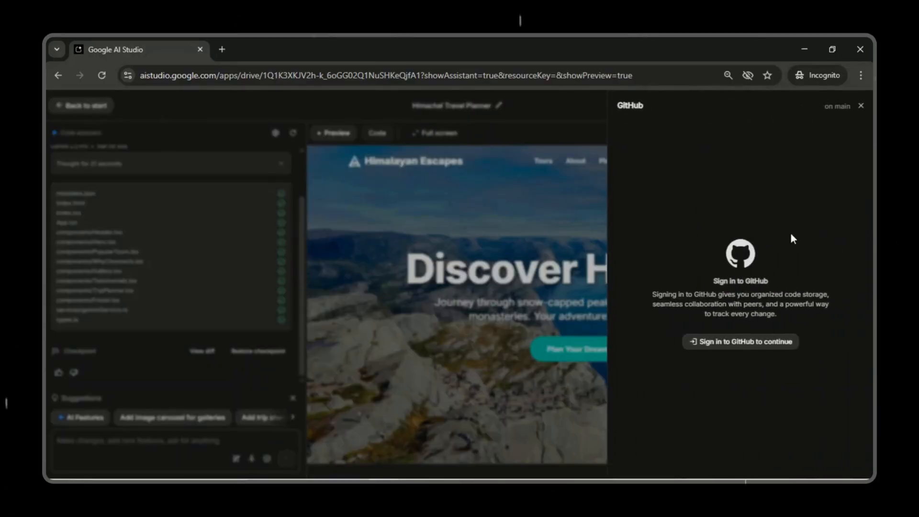
click(774, 346)
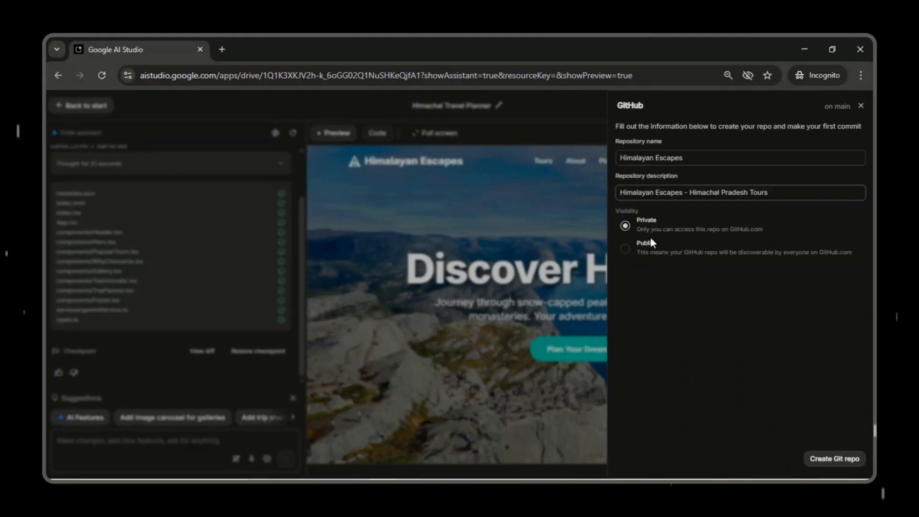
click(626, 249)
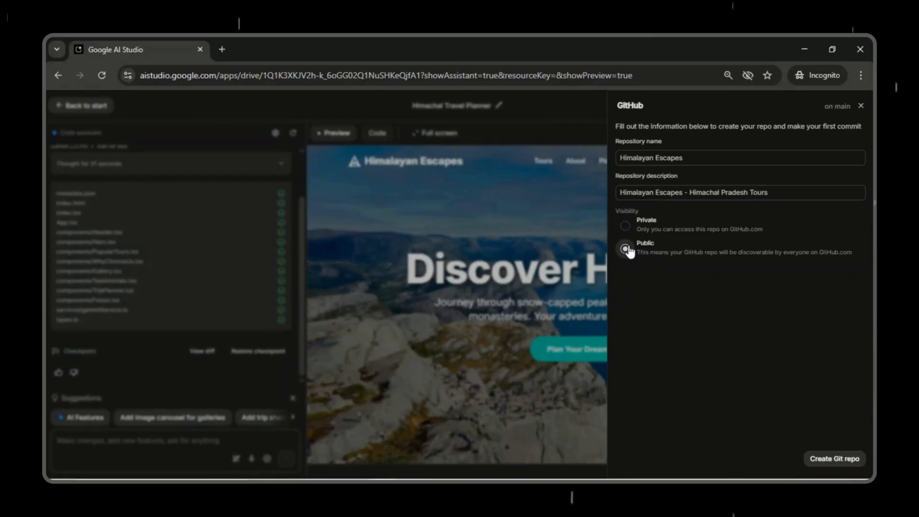
click(625, 226)
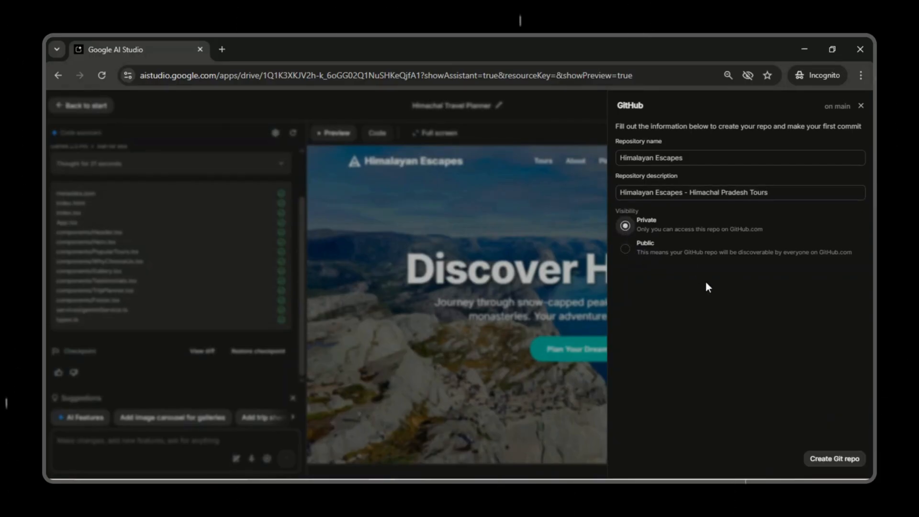
click(840, 461)
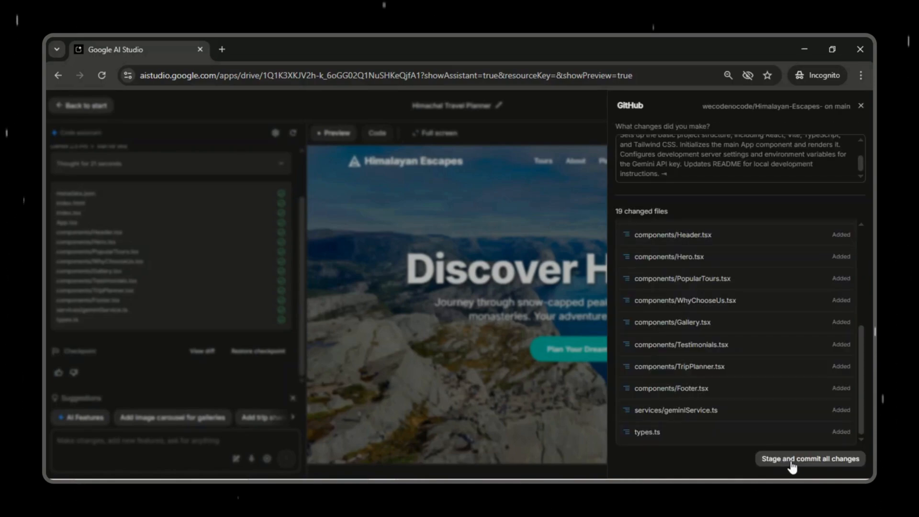
Step: Stage and commit all changed files to the new repository, and look through its file list on GitHub
click(799, 459)
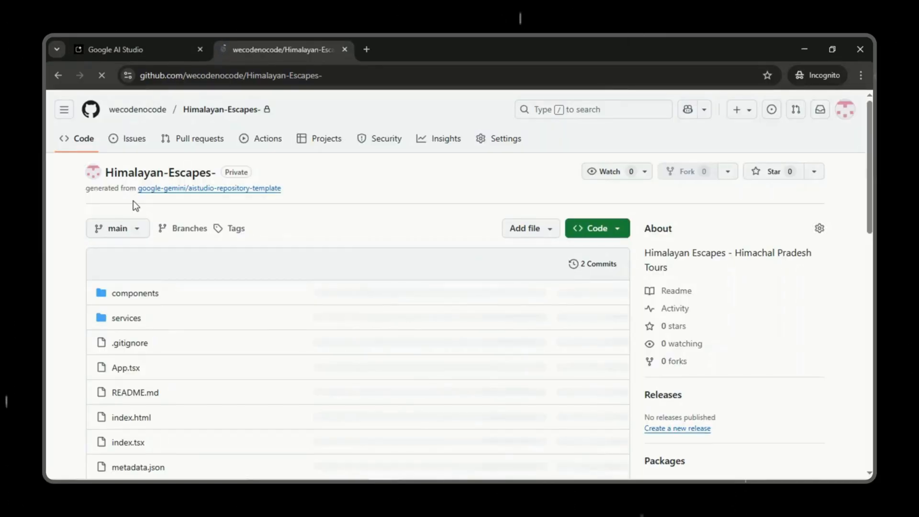
scroll(344, 294, down, 8)
scroll(344, 301, down, 5)
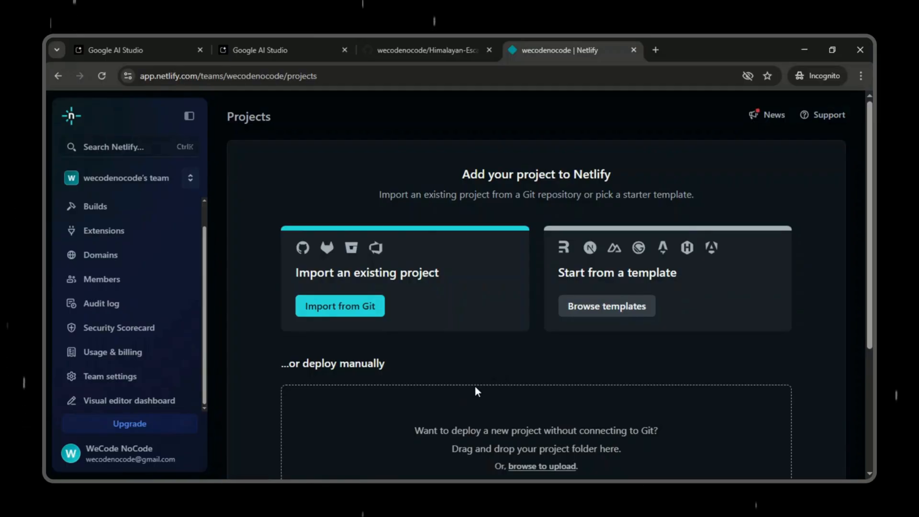
Step: Import the existing project from Git in Netlify and check the deployed project's overview
click(359, 311)
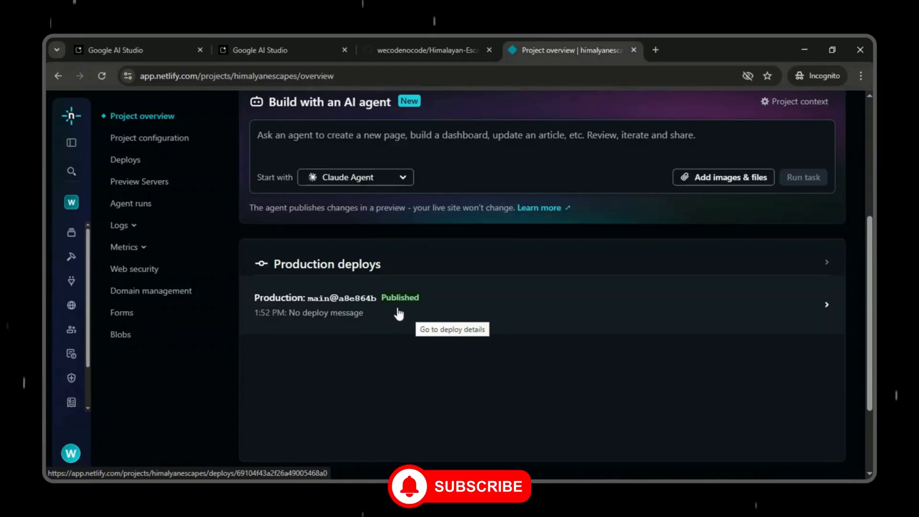
scroll(407, 312, up, 1)
scroll(406, 312, up, 5)
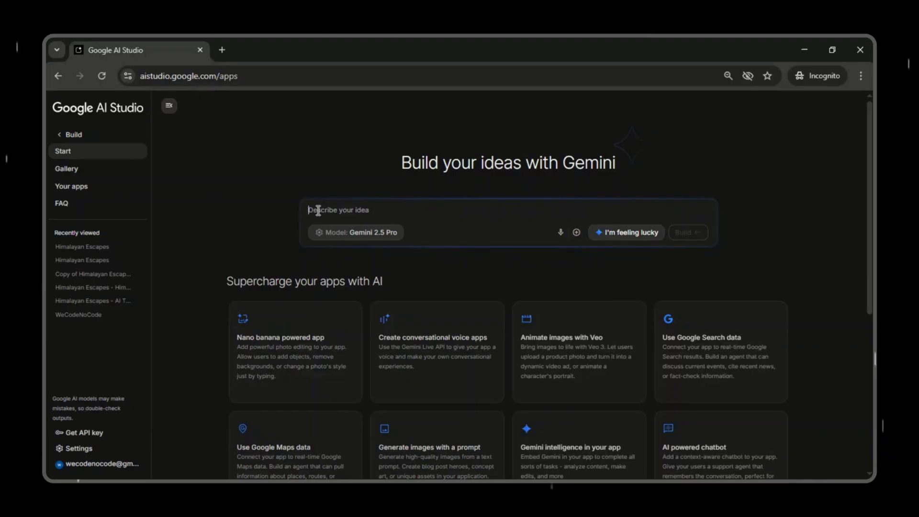
Step: Build an app from a prompt for a stunning website for a Himachal Pradesh tour company, adding "Use beautiful scenic images."
text(Build a beautiful and stunning website for a Travel company which operates various tours in Himachal Pradesh, India.)
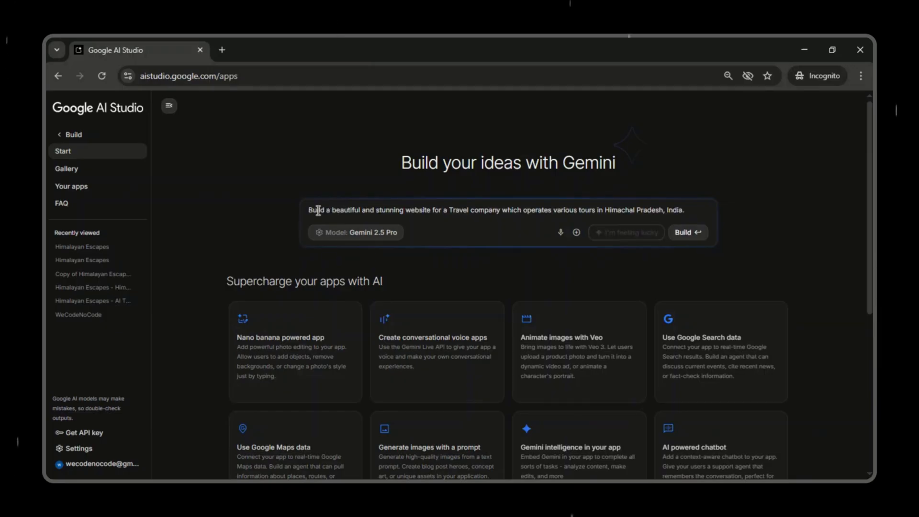
text(Use beat)
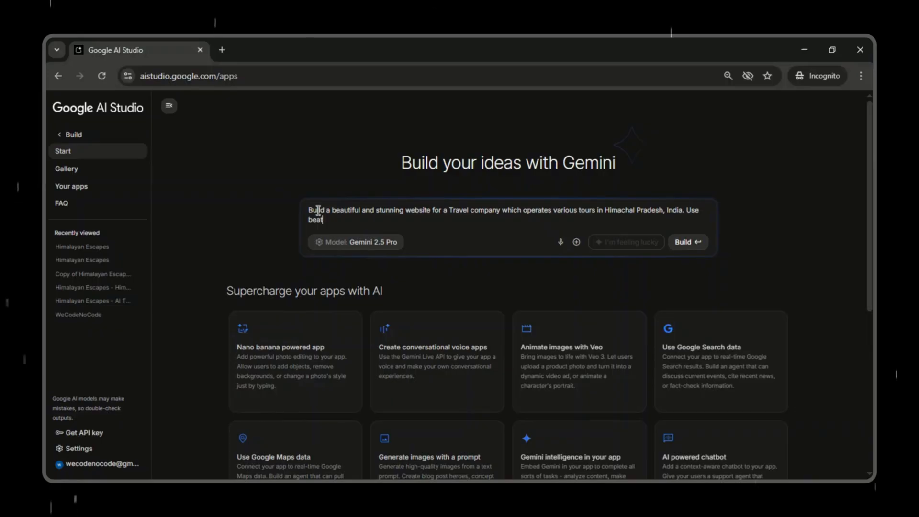
text(utiful scenic images.)
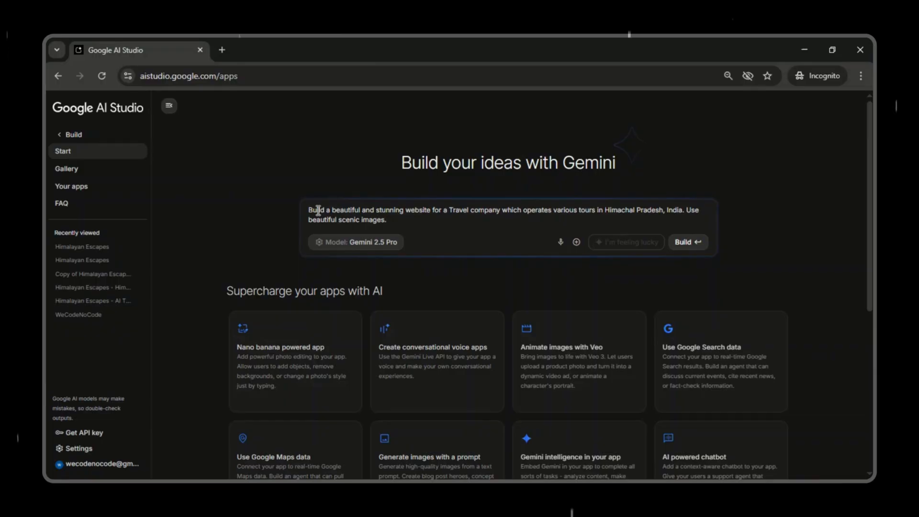
click(697, 248)
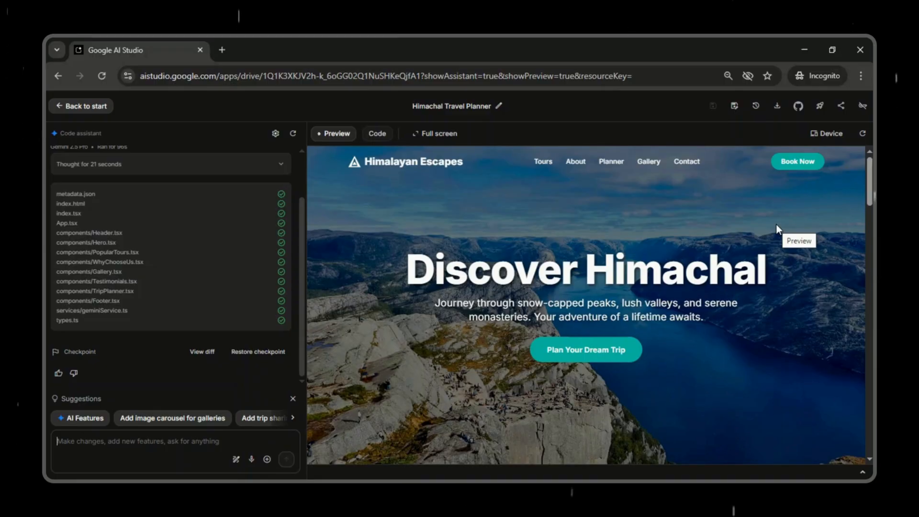
Step: Examine the generated travel website in full screen from the hero section to the footer, reload it and leave full screen
click(430, 135)
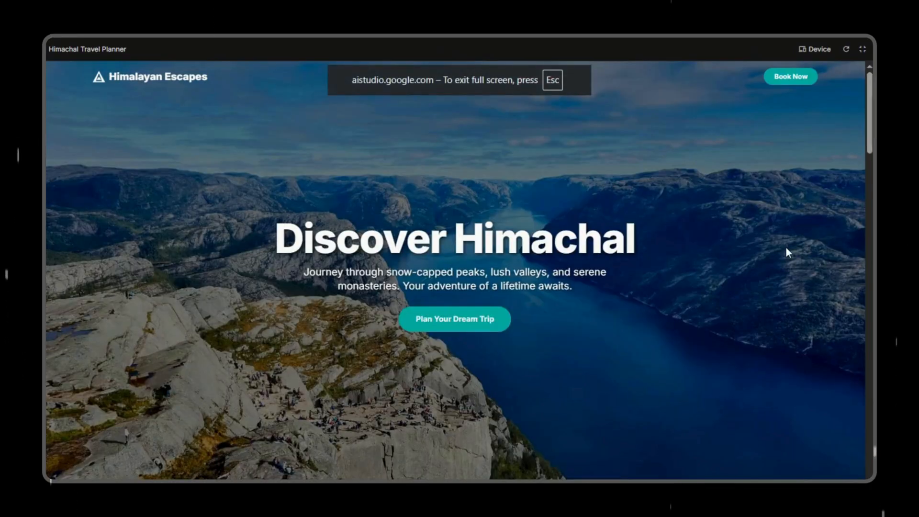
scroll(787, 248, down, 4)
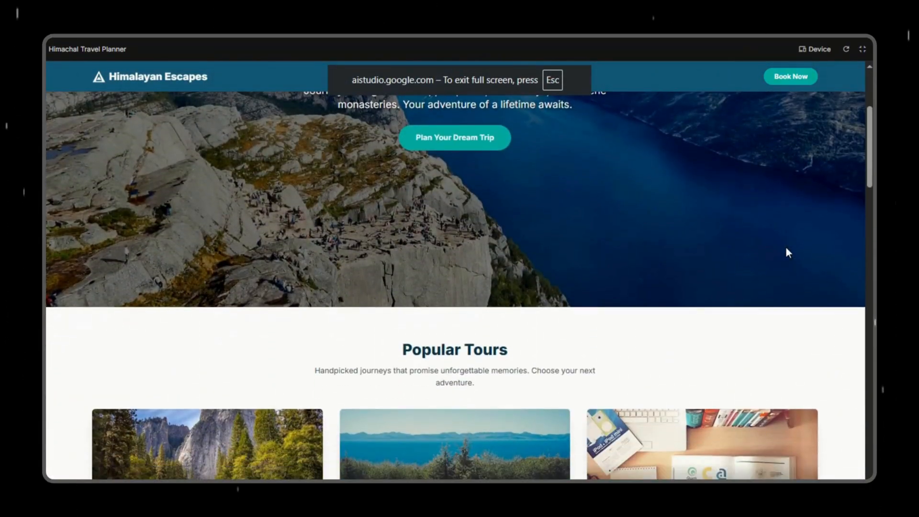
scroll(787, 249, down, 4)
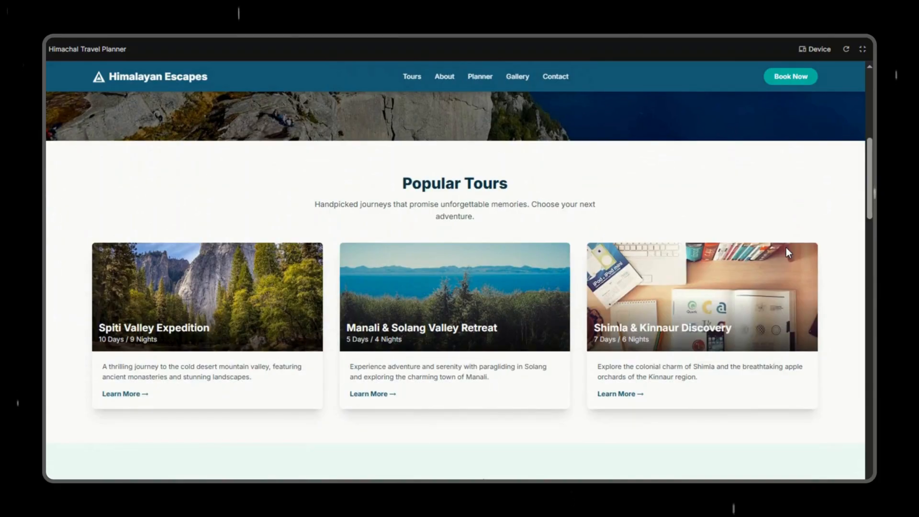
scroll(786, 248, down, 3)
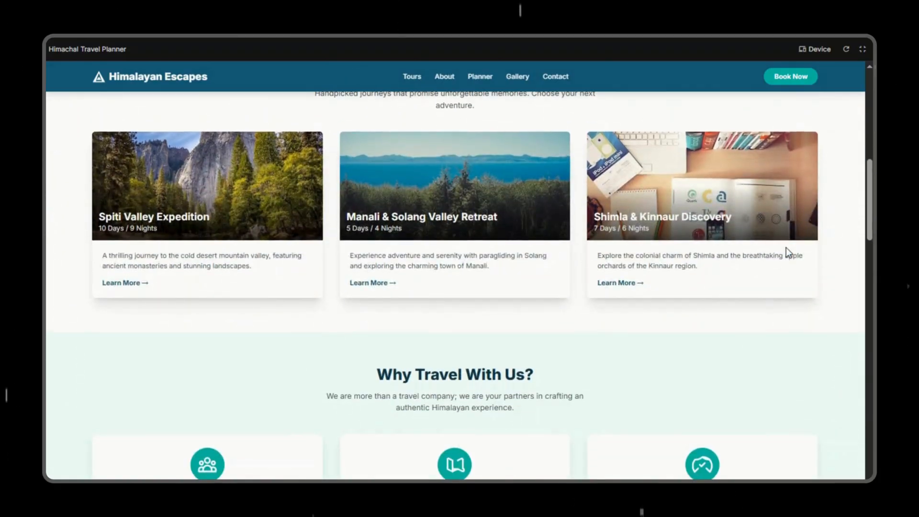
scroll(786, 248, down, 8)
scroll(786, 248, down, 12)
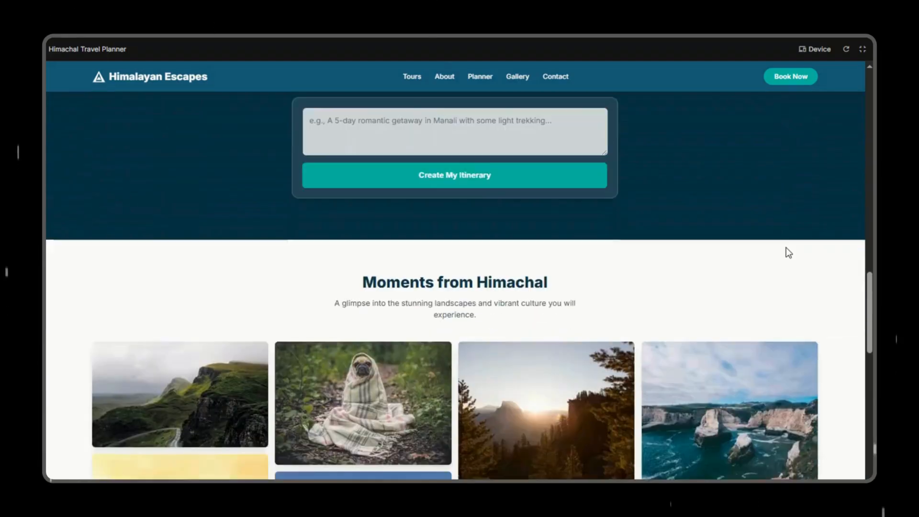
scroll(787, 249, down, 8)
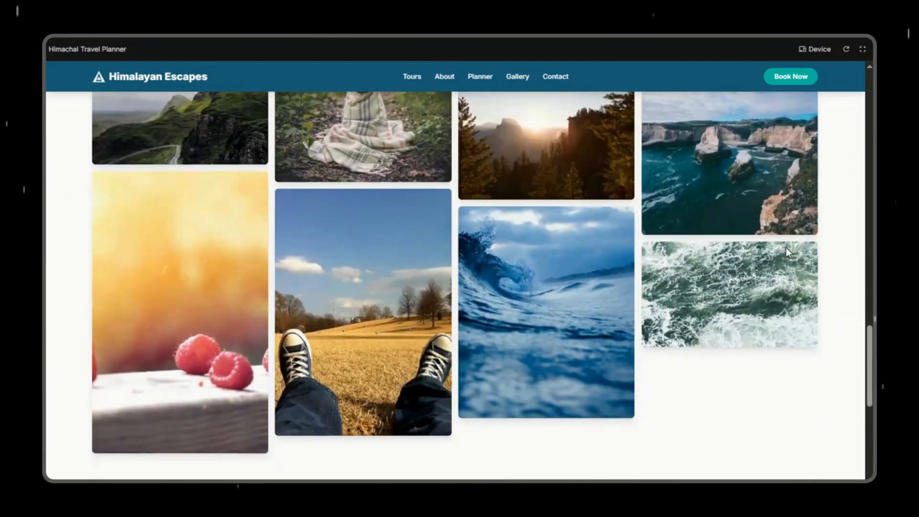
scroll(787, 253, down, 2)
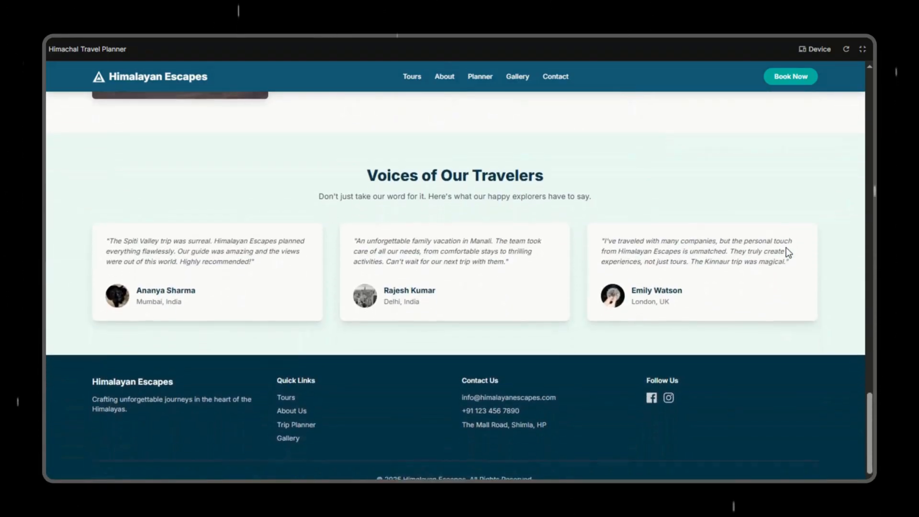
click(847, 50)
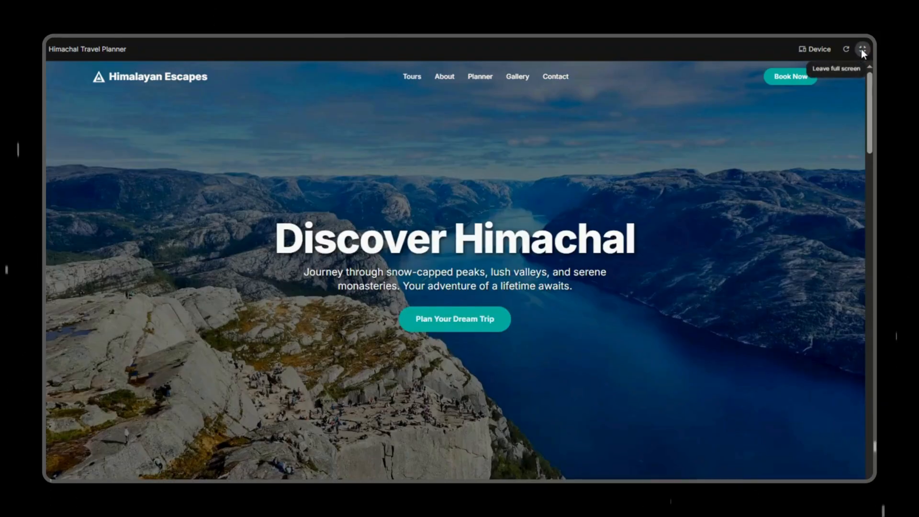
click(861, 50)
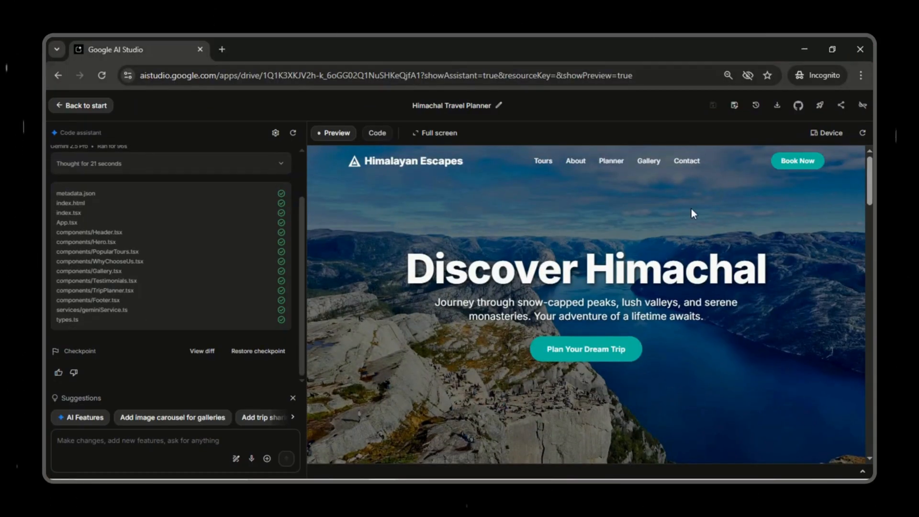
Step: Start saving the app to GitHub and sign in to GitHub with the Google account
click(800, 108)
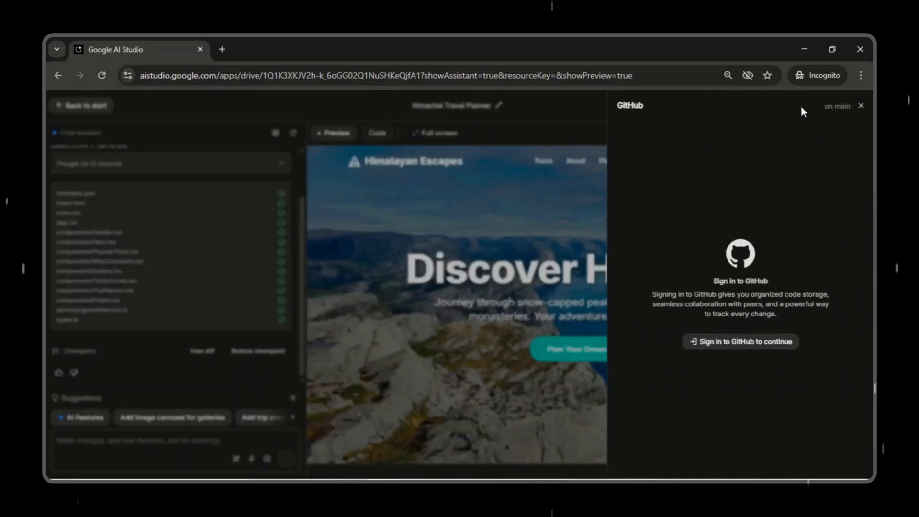
click(775, 342)
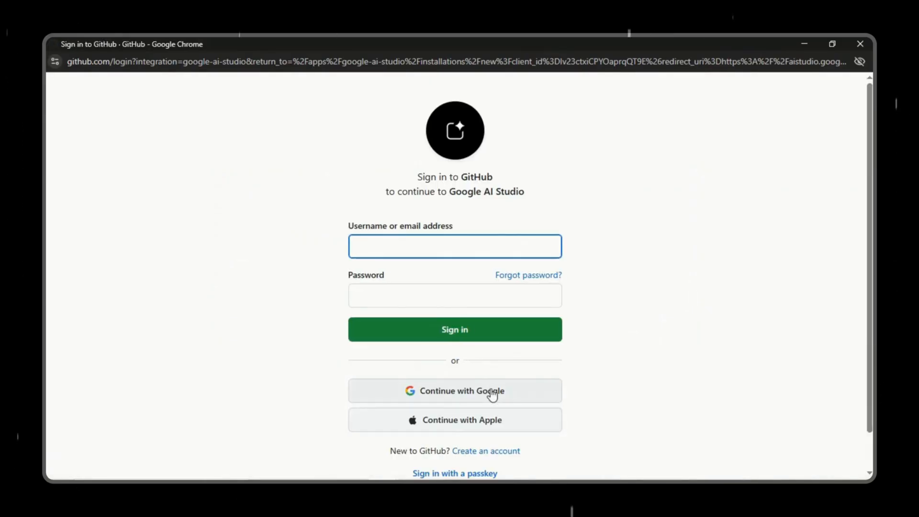
click(491, 390)
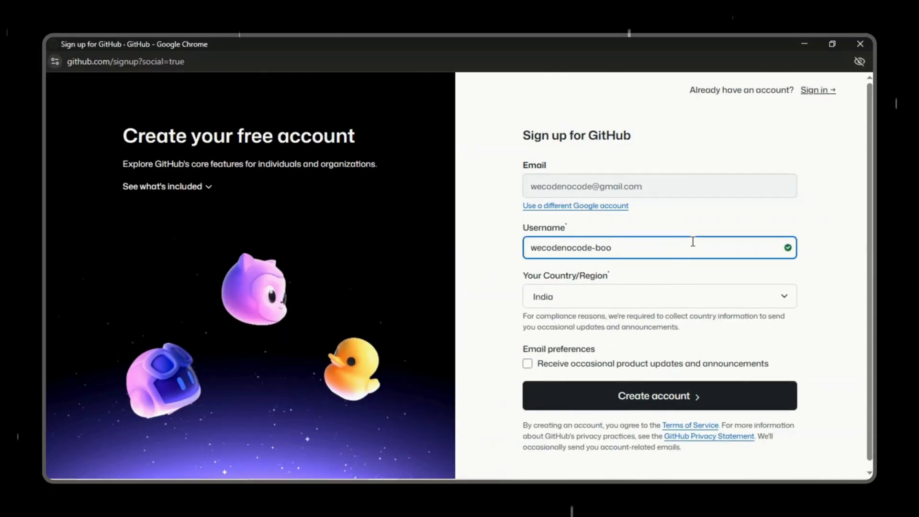
Step: Remove the "-boo" suffix from the suggested username and create the GitHub account with India as the country
key(BackSpace)
key(BackSpace)
key(BackSpace)
key(BackSpace)
click(724, 298)
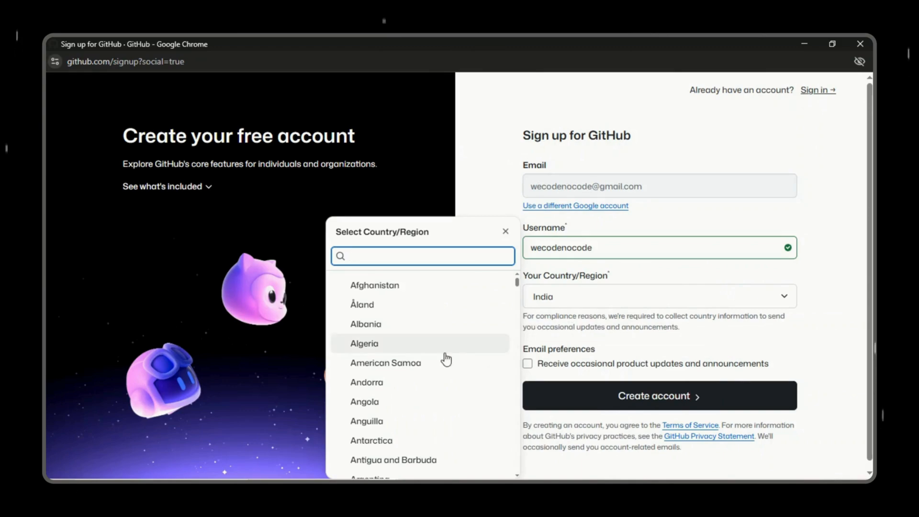
scroll(446, 359, down, 15)
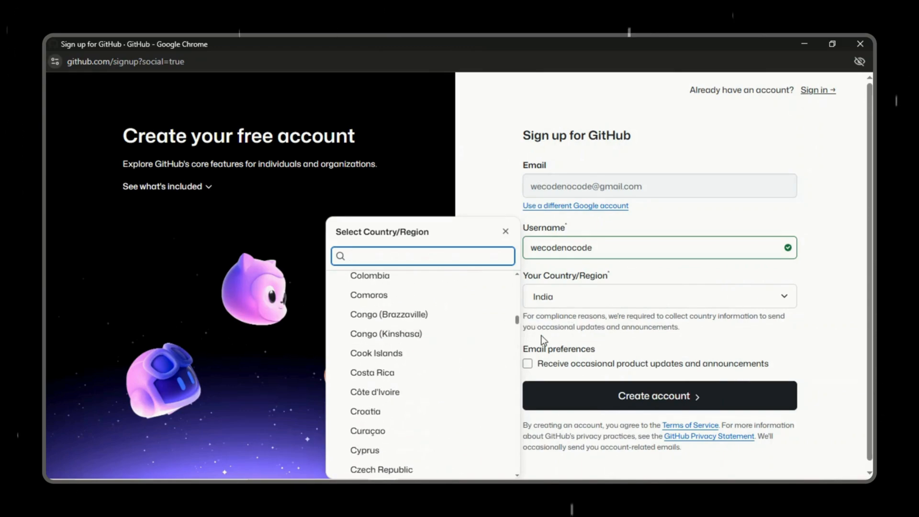
click(822, 270)
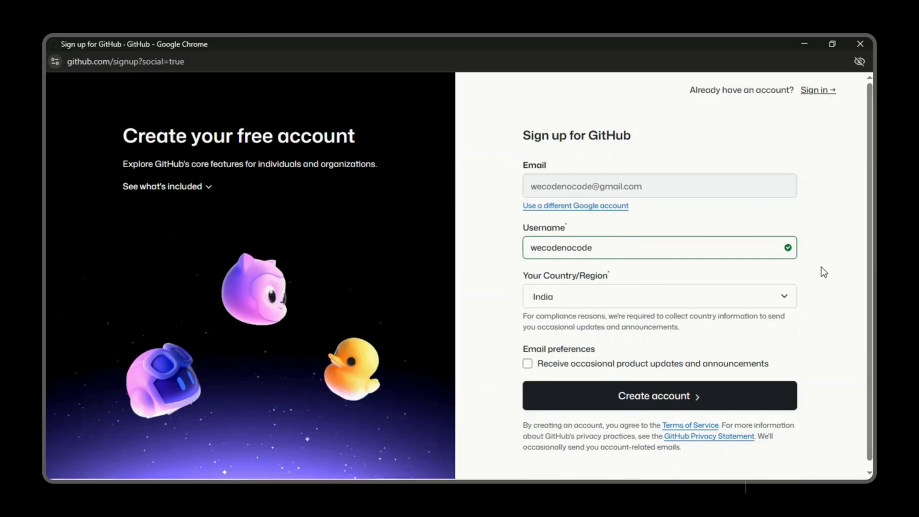
scroll(821, 267, down, 1)
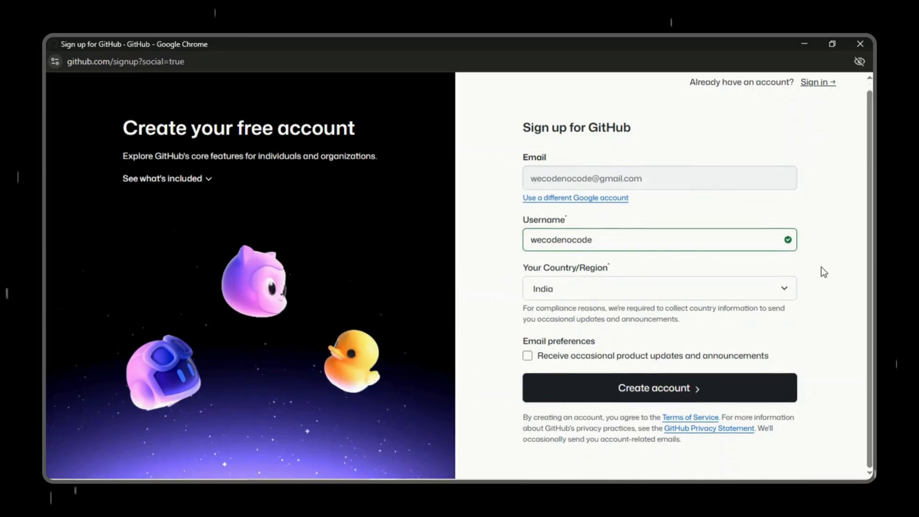
click(704, 394)
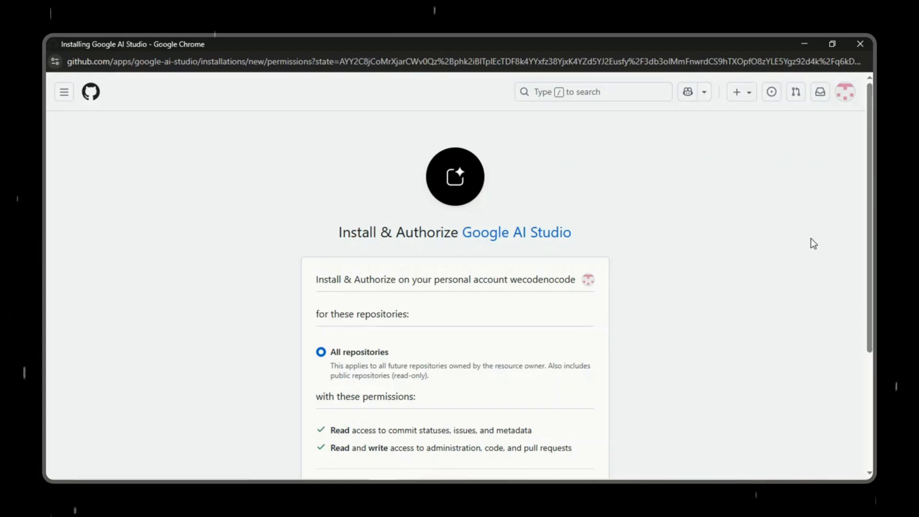
Step: Review the requested permissions and install and authorize Google AI Studio on the GitHub account for all repositories
scroll(811, 240, down, 4)
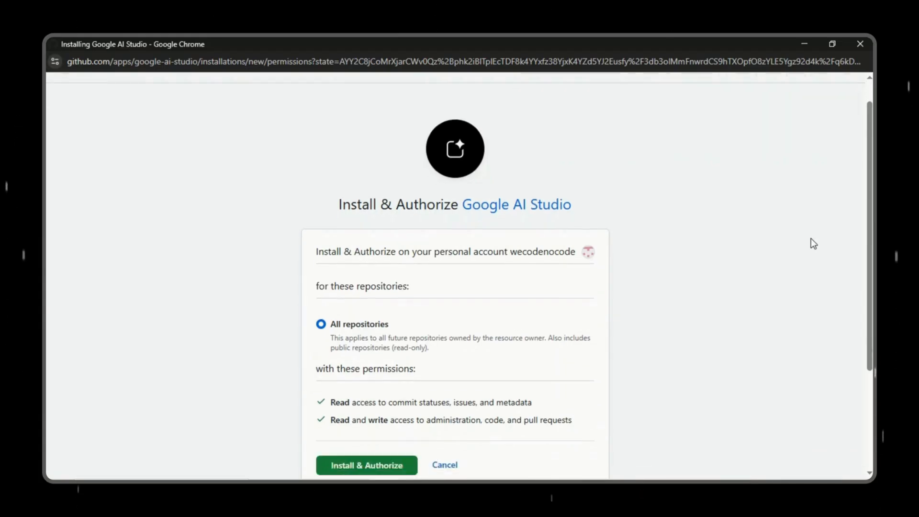
scroll(720, 248, up, 1)
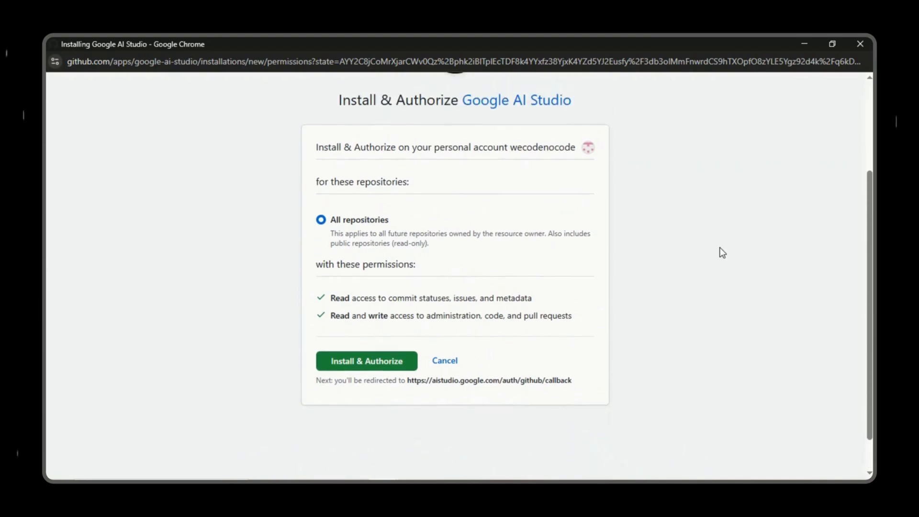
scroll(723, 252, down, 1)
scroll(723, 253, up, 1)
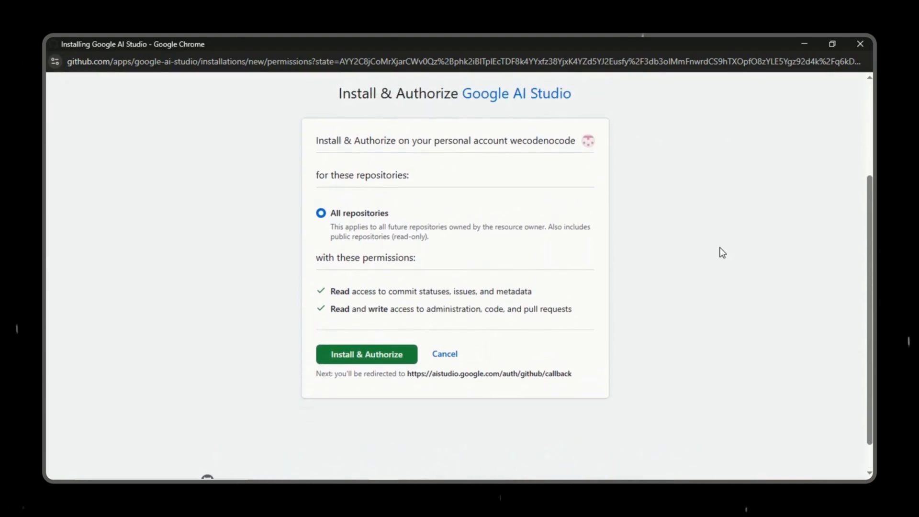
click(386, 354)
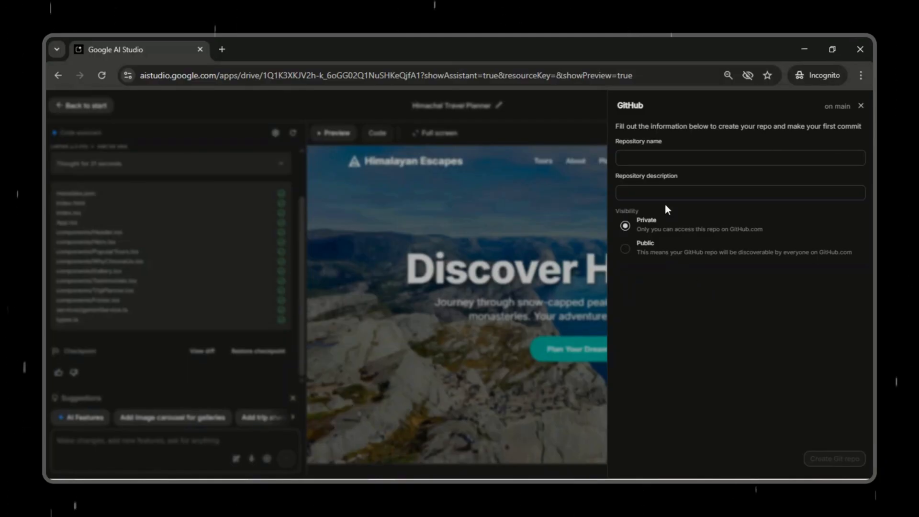
Step: Create a private Git repository named "Himalayan Escapes" with the description "Himalayan Escapes - Himachal Pradesh Tours"
click(640, 158)
text(Himalayan Escapes - Himachal Pradesh Tours)
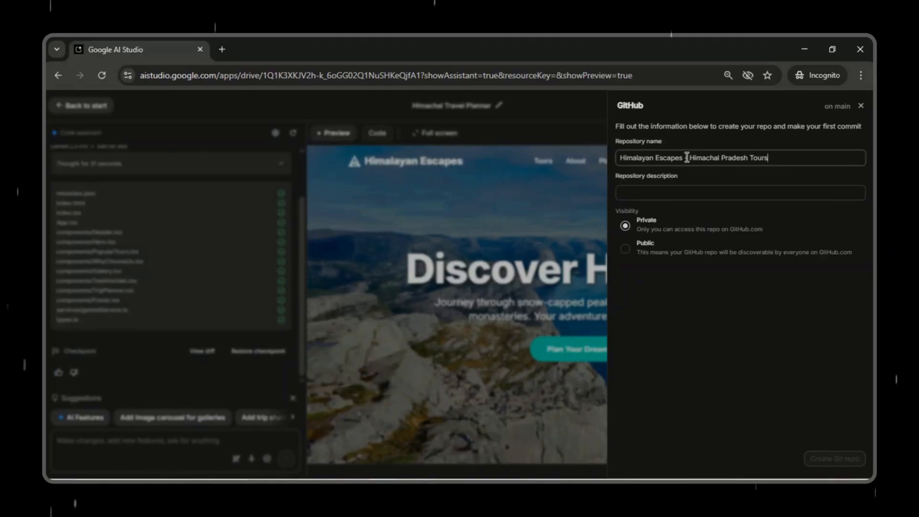
drag(687, 158, 778, 159)
key(BackSpace)
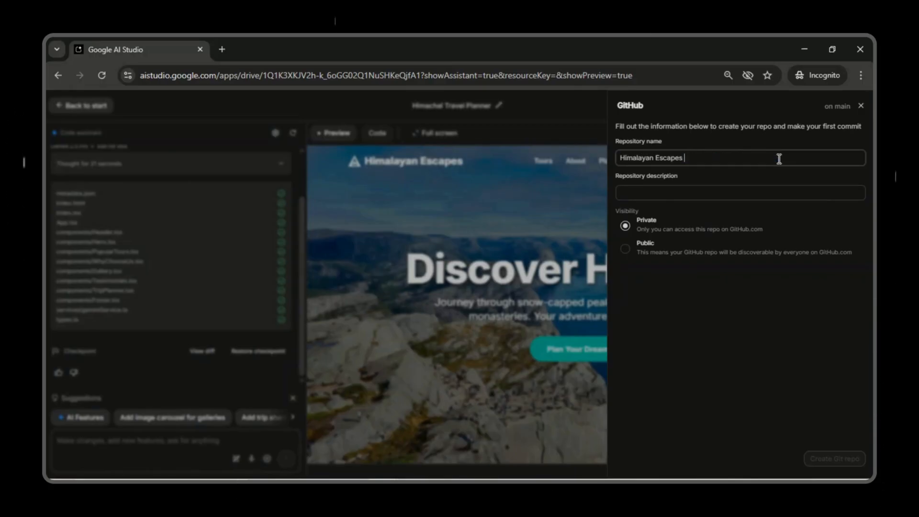
click(667, 189)
text(Himalayan Escapes - Himachal Pradesh Tours)
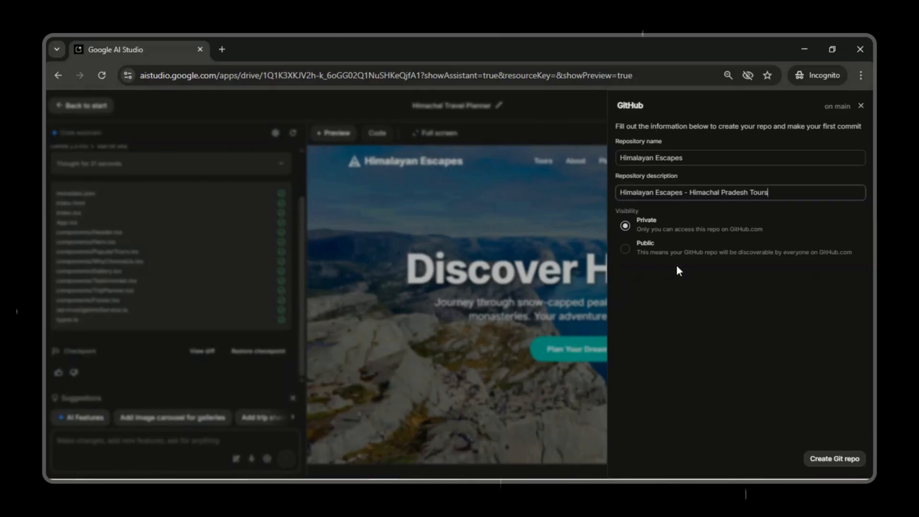
click(626, 249)
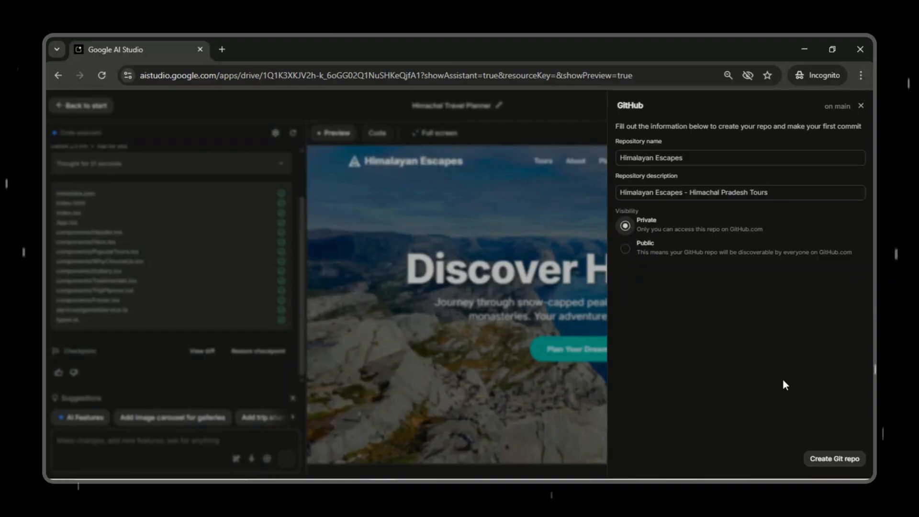
click(839, 459)
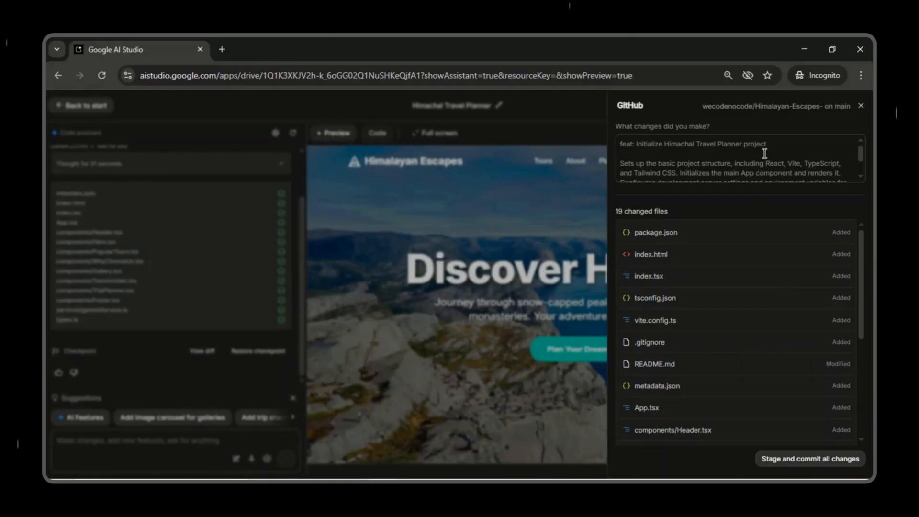
Step: Review the commit message and the list of changed files, and stage and commit all changes to GitHub
scroll(764, 153, down, 2)
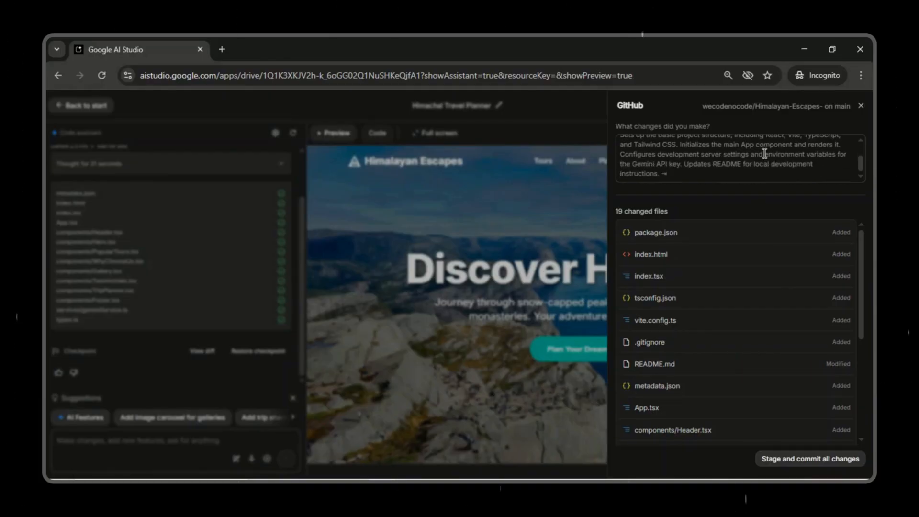
scroll(765, 153, up, 2)
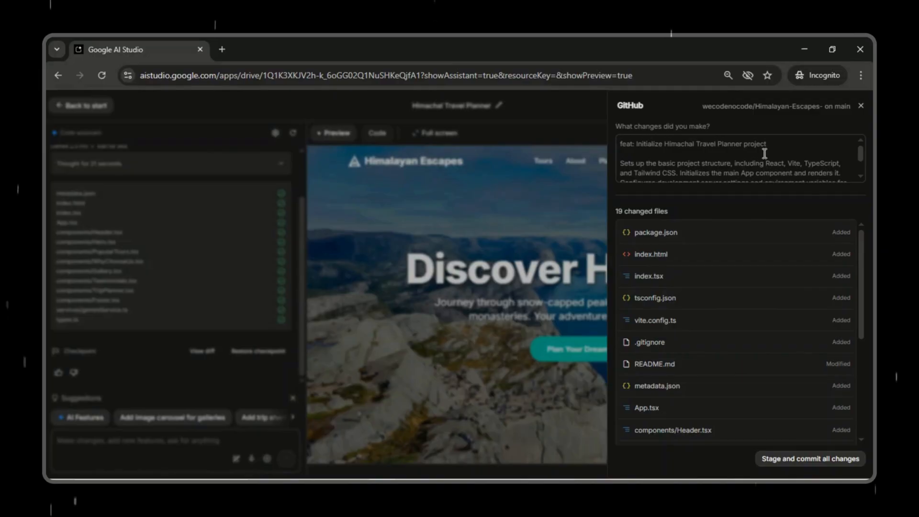
scroll(764, 153, down, 2)
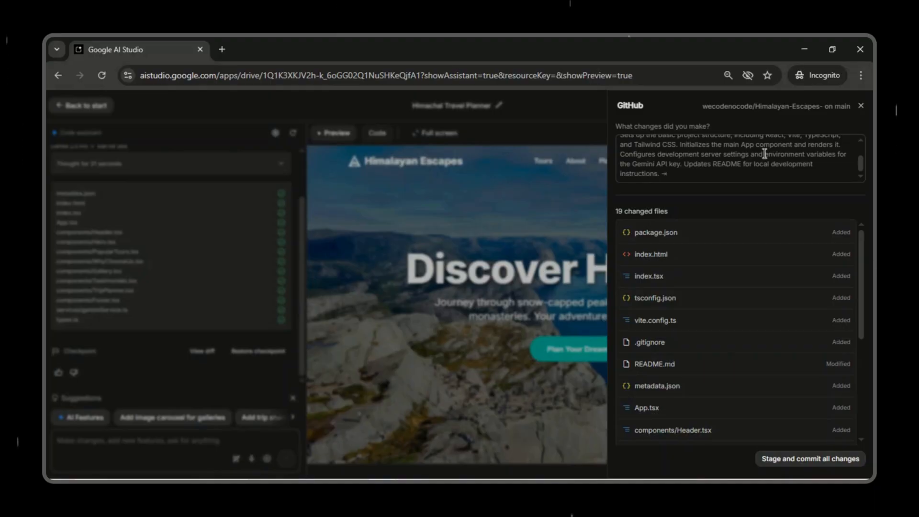
scroll(771, 273, down, 3)
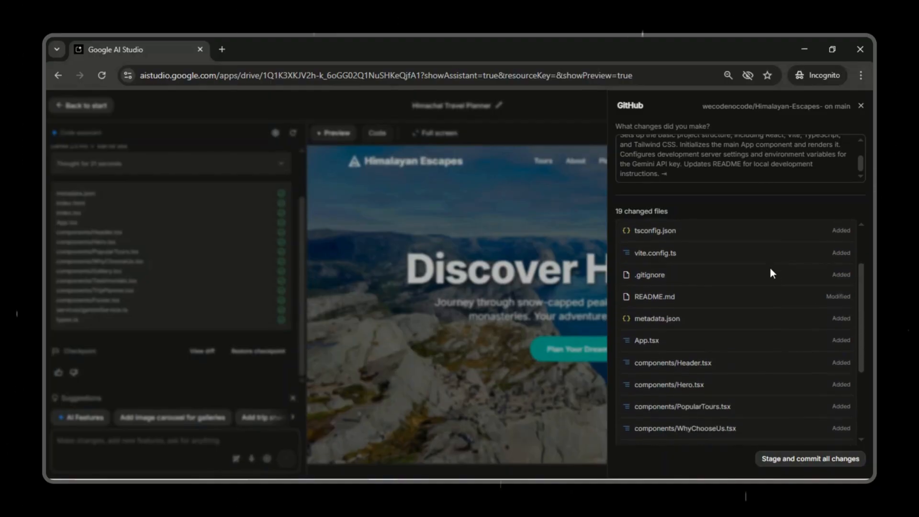
scroll(770, 271, down, 4)
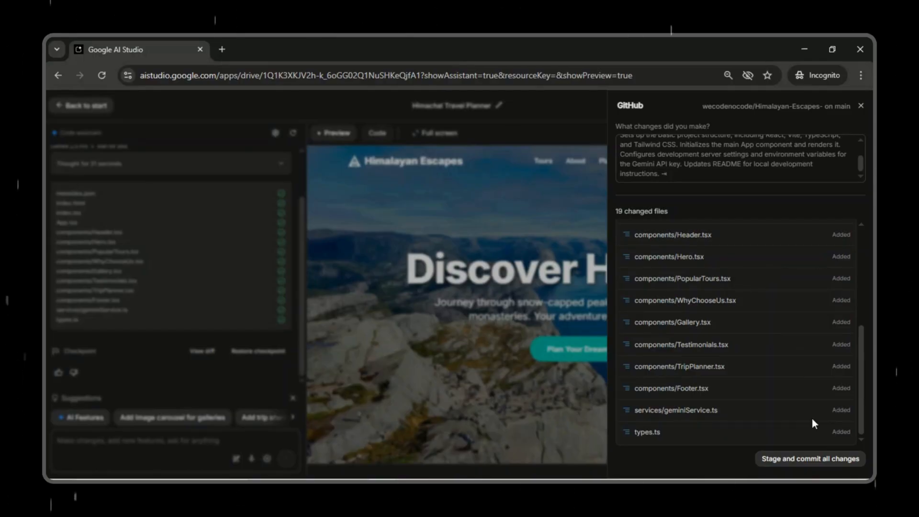
click(801, 459)
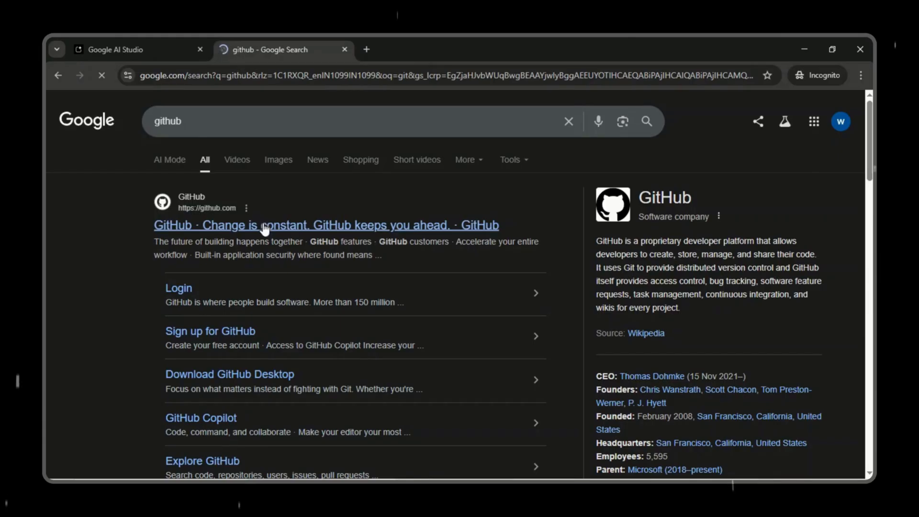
Step: Open the Himalayan-Escapes- repository on GitHub and examine its file list and the README's run instructions
click(263, 224)
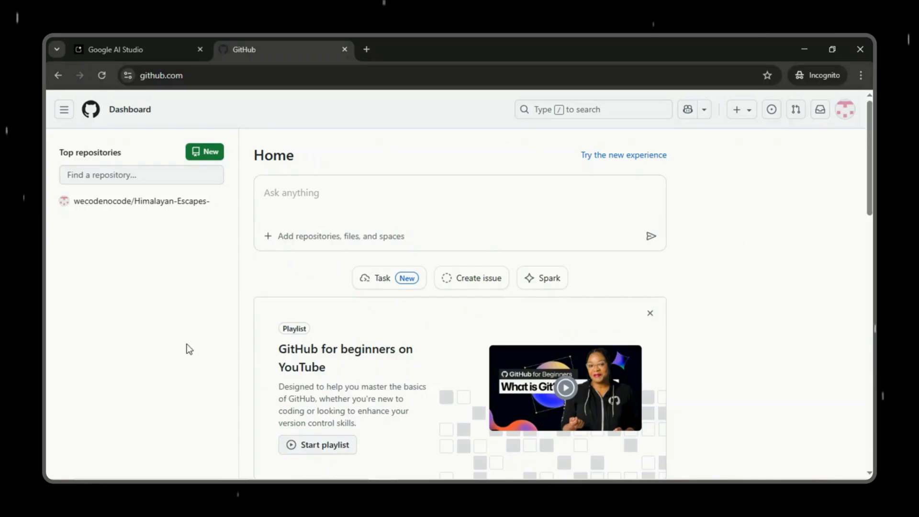
click(134, 202)
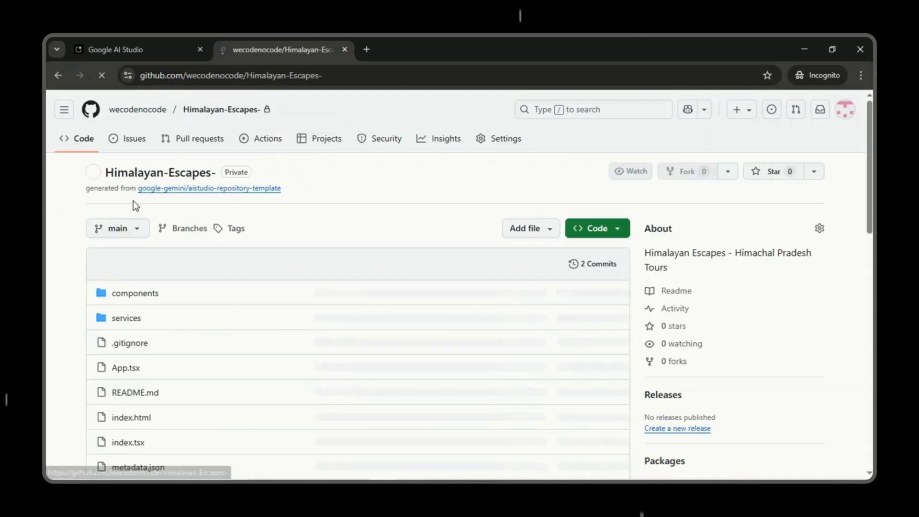
scroll(344, 294, down, 10)
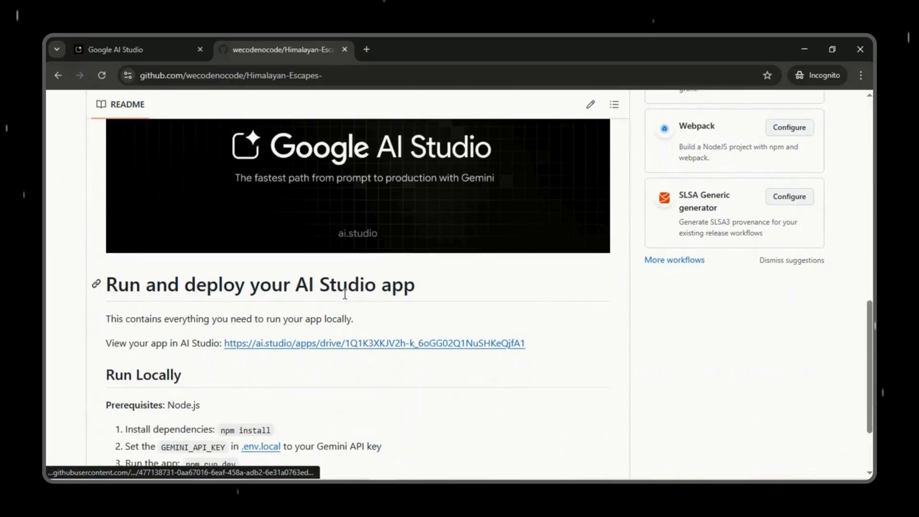
scroll(344, 300, down, 2)
scroll(345, 300, down, 1)
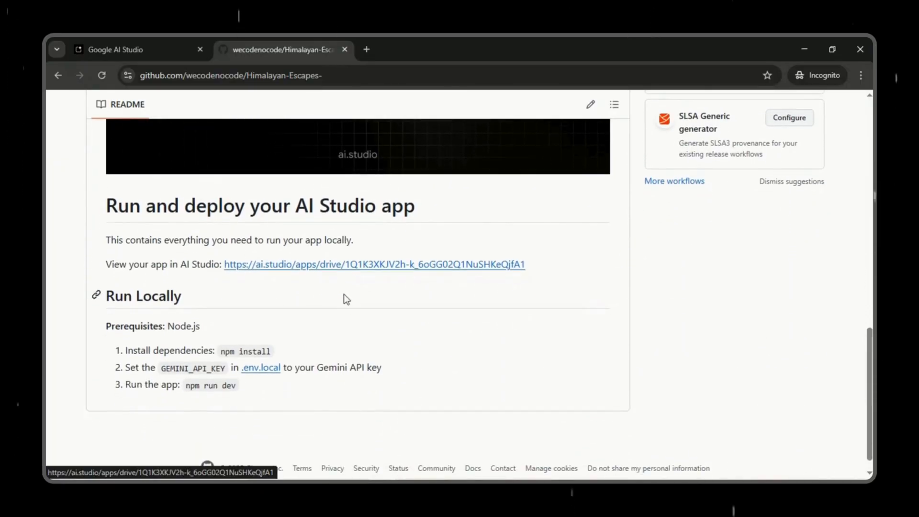
scroll(343, 294, down, 1)
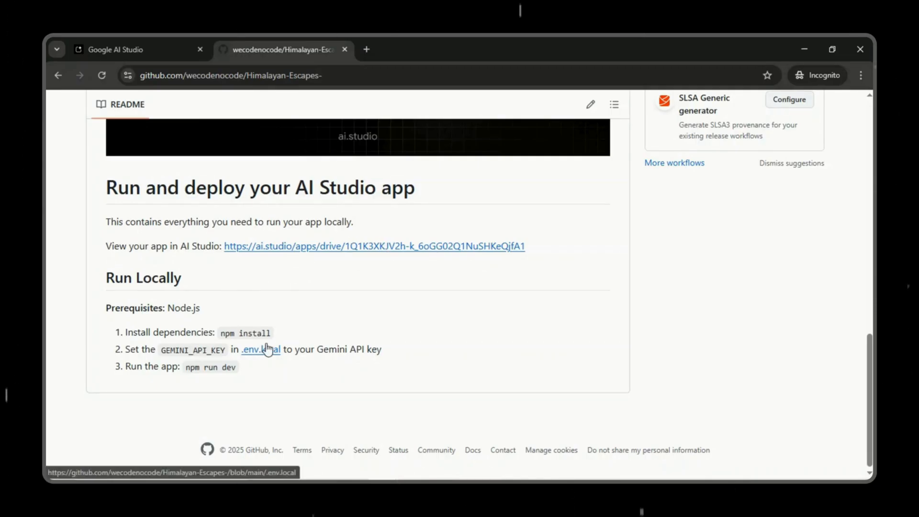
scroll(425, 348, up, 15)
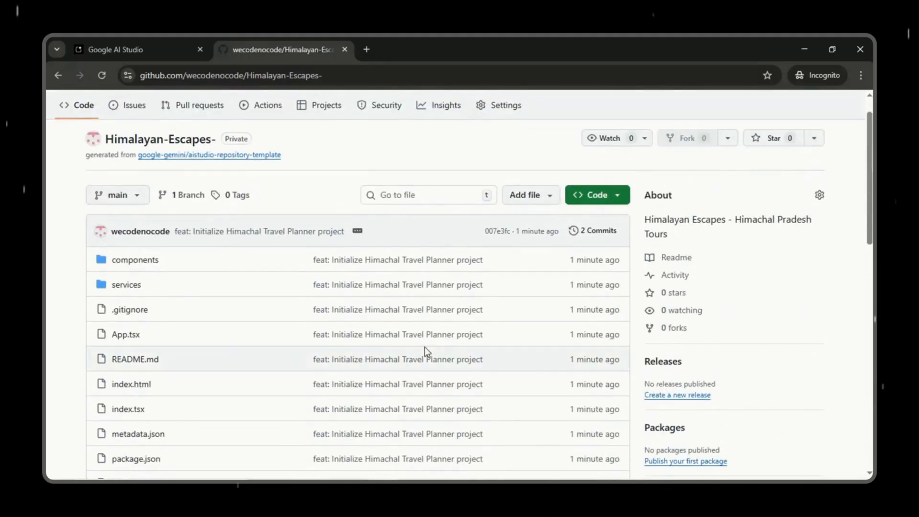
scroll(424, 347, down, 15)
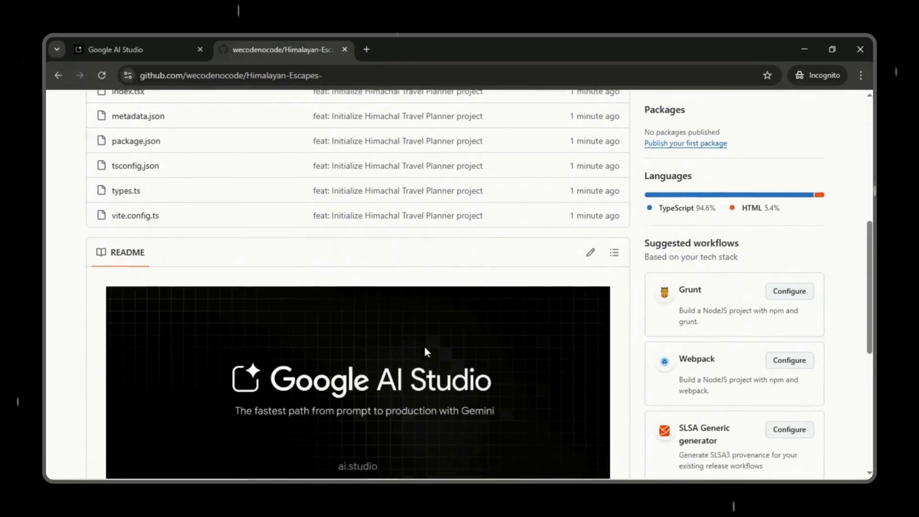
scroll(426, 353, down, 1)
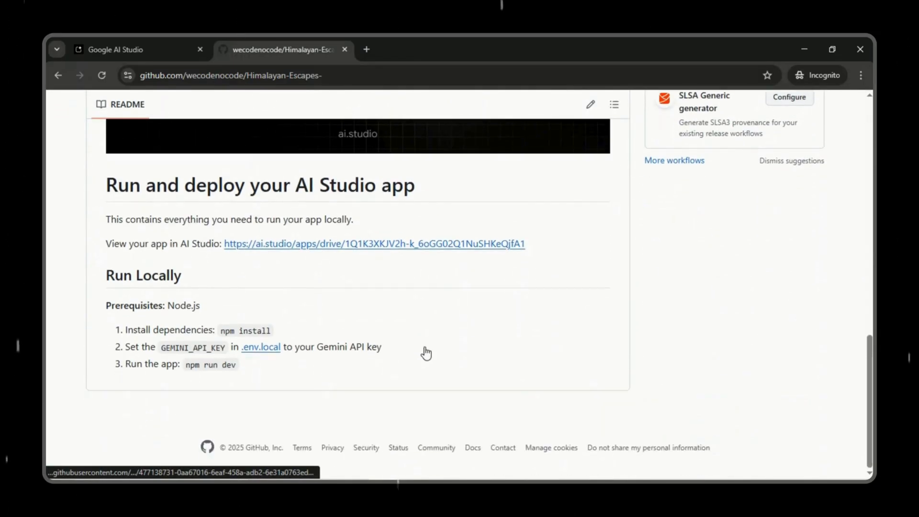
Step: Open the app through the README's AI Studio link and prompt "Please add a beautiful sleek toggle for dark mode and light mode."
click(339, 251)
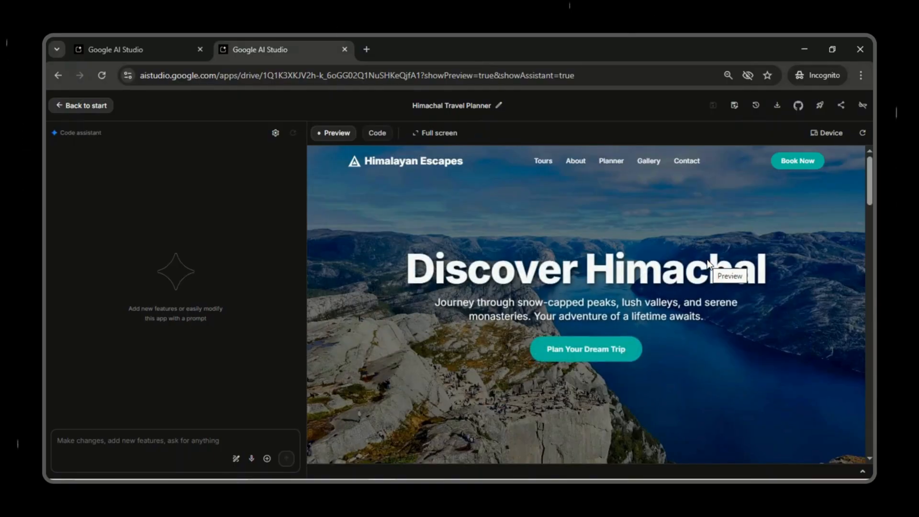
scroll(707, 261, down, 10)
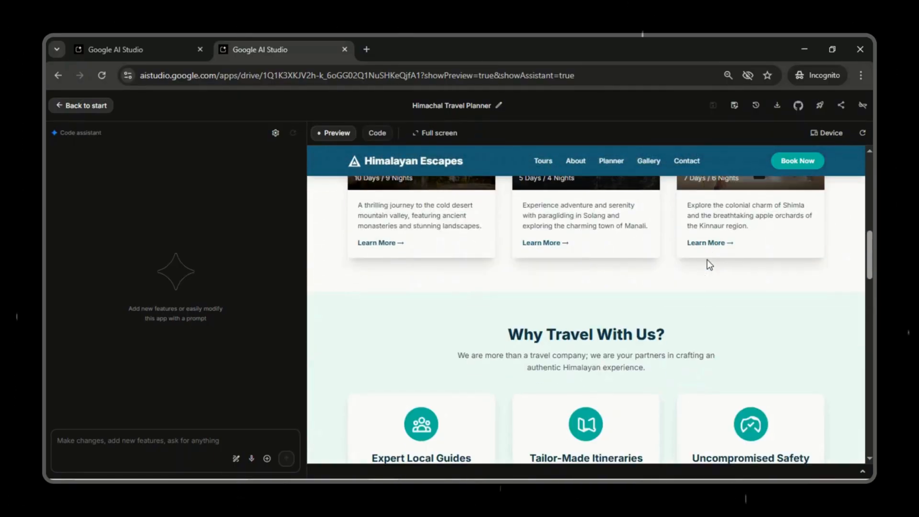
scroll(708, 260, down, 10)
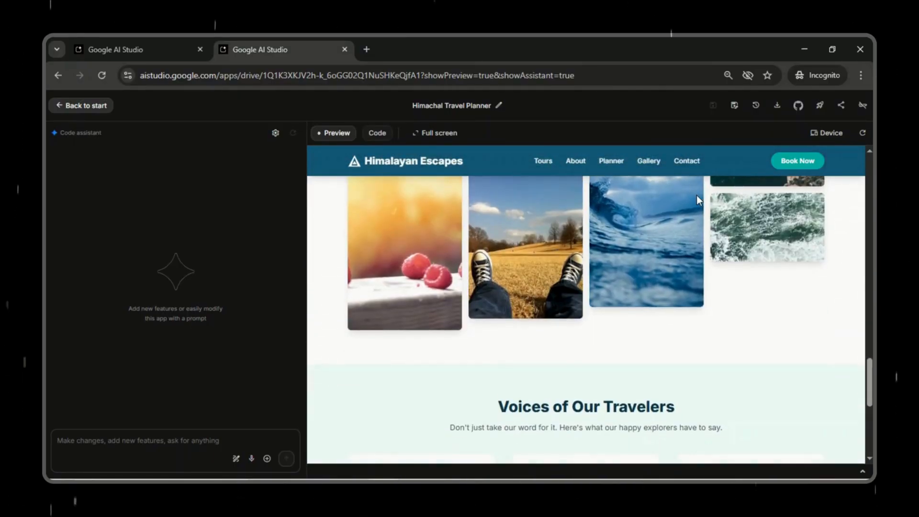
scroll(697, 196, up, 20)
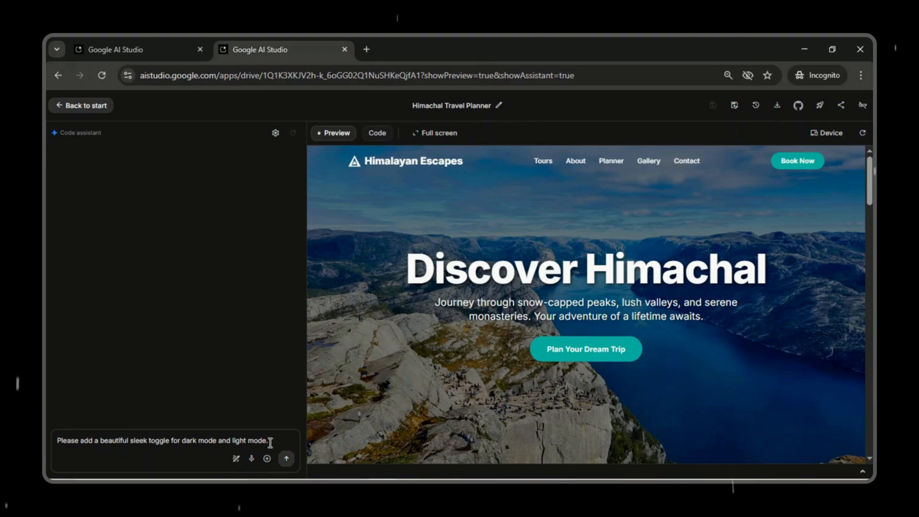
click(285, 460)
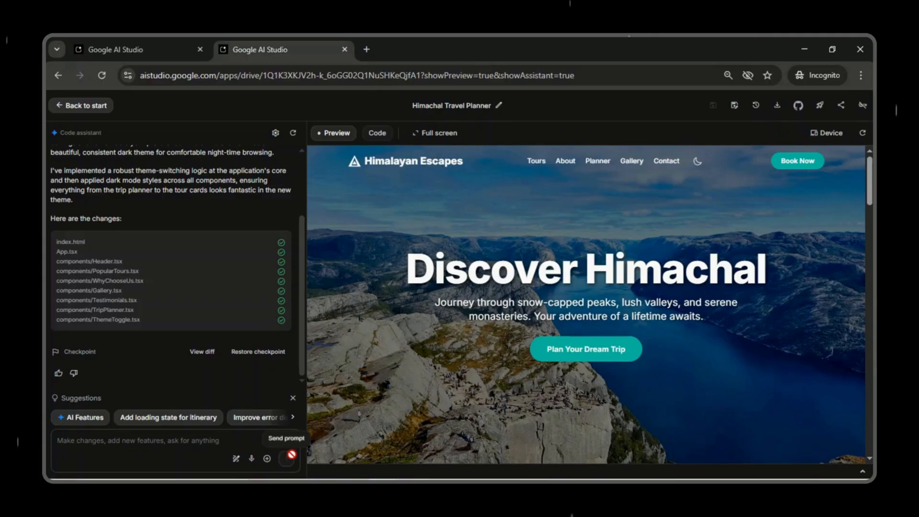
Step: Test the website's new theme toggle by examining the page sections in dark mode and in light mode
click(698, 163)
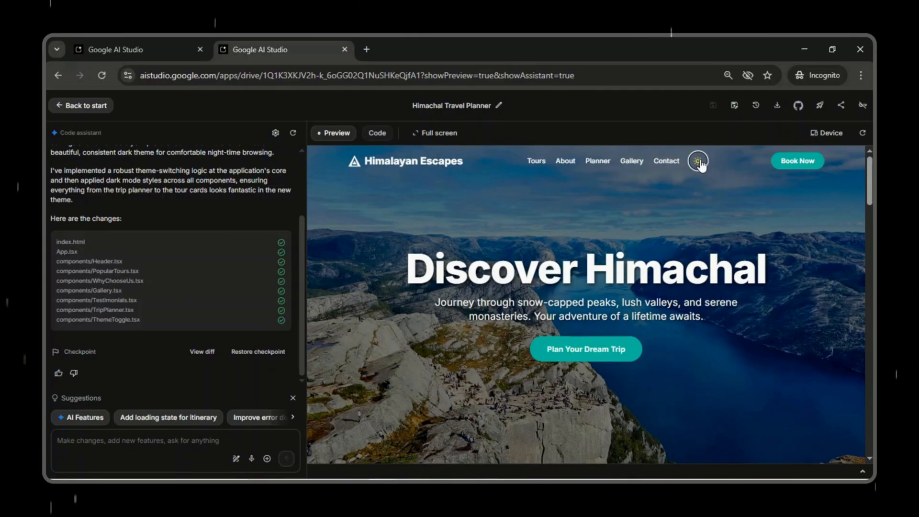
scroll(751, 210, down, 6)
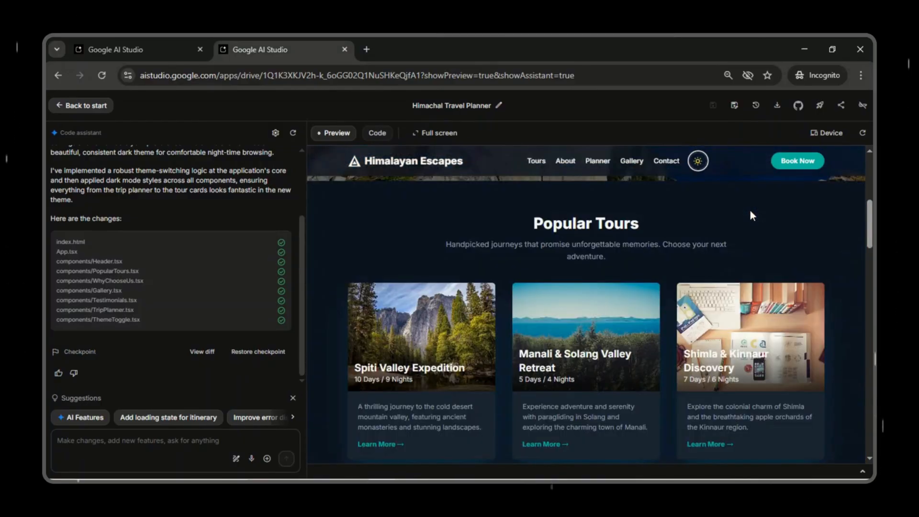
scroll(751, 212, down, 10)
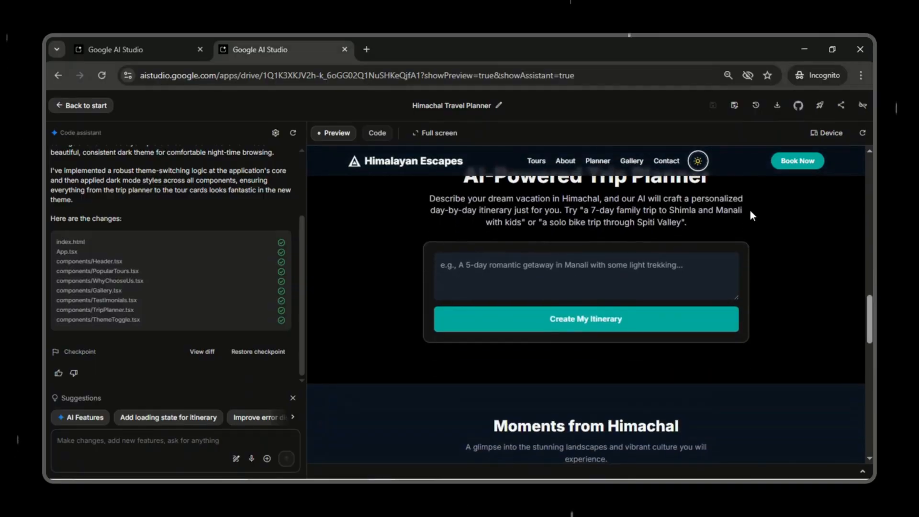
scroll(751, 213, down, 15)
scroll(751, 212, up, 10)
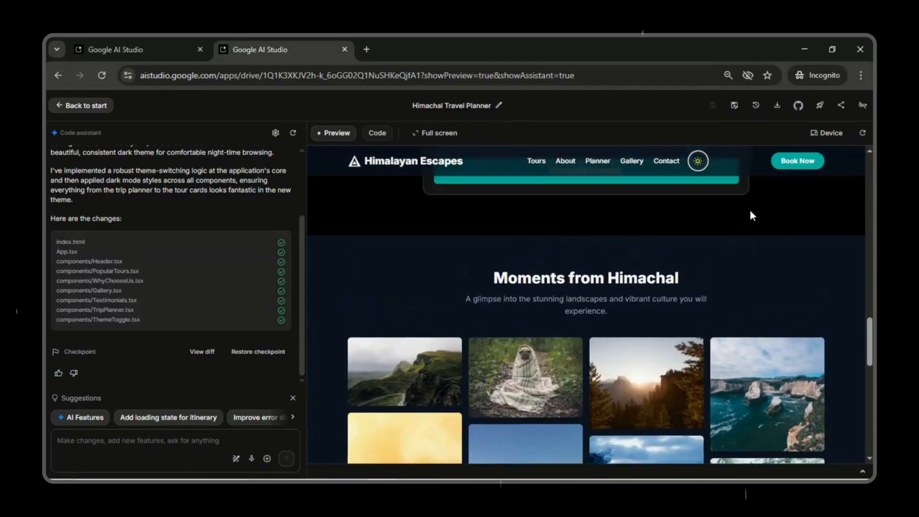
scroll(750, 208, up, 20)
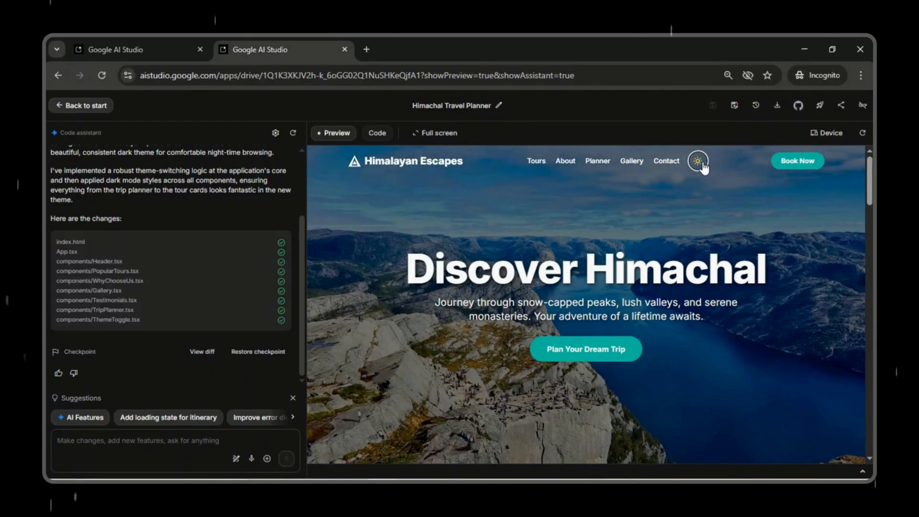
scroll(802, 233, down, 10)
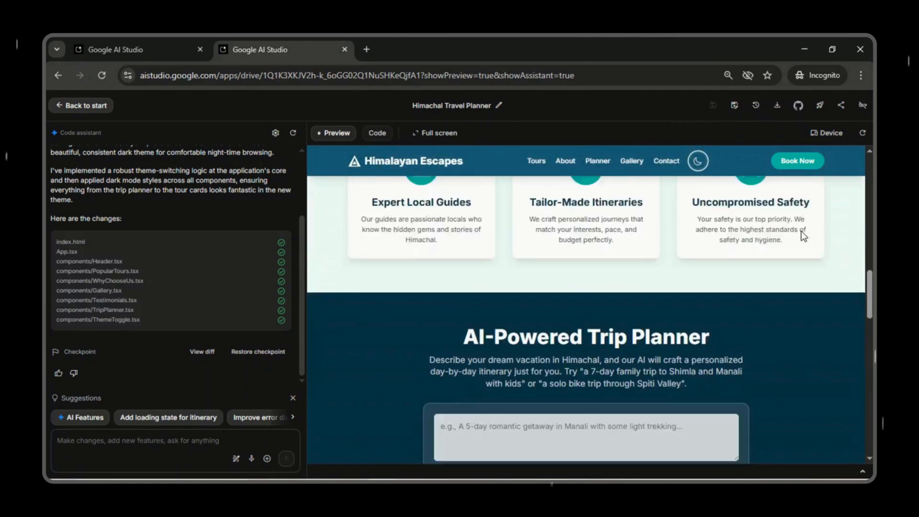
scroll(800, 203, down, 6)
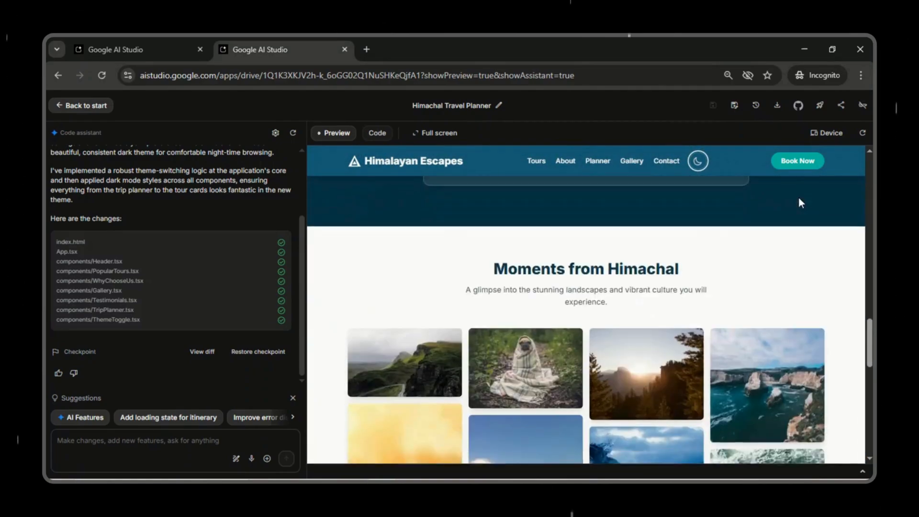
Step: Compare the whole travel page in light mode and dark mode once more, and return the site to light mode
scroll(801, 203, up, 10)
scroll(798, 197, up, 5)
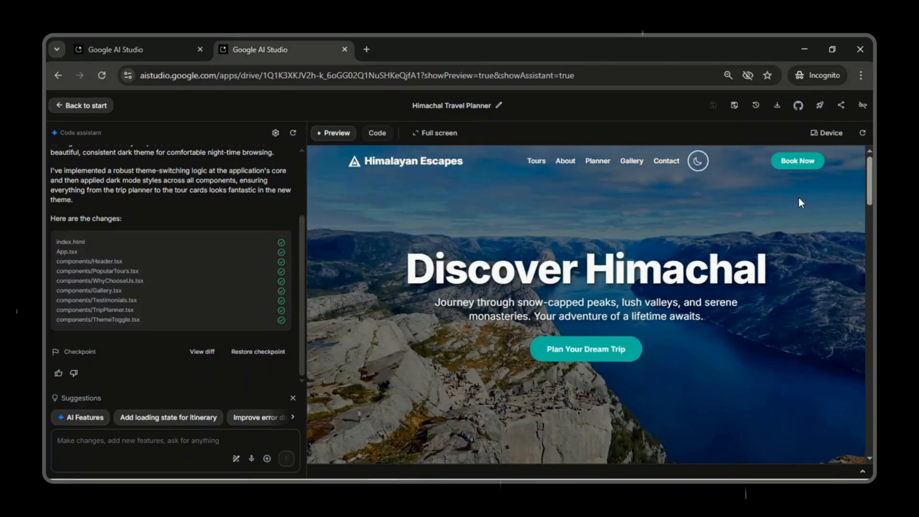
scroll(799, 197, down, 20)
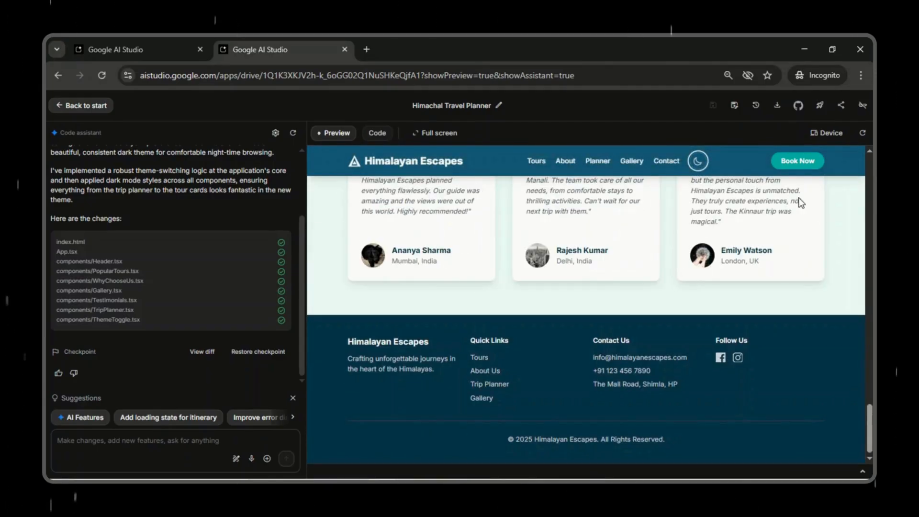
scroll(798, 198, up, 15)
scroll(799, 197, up, 5)
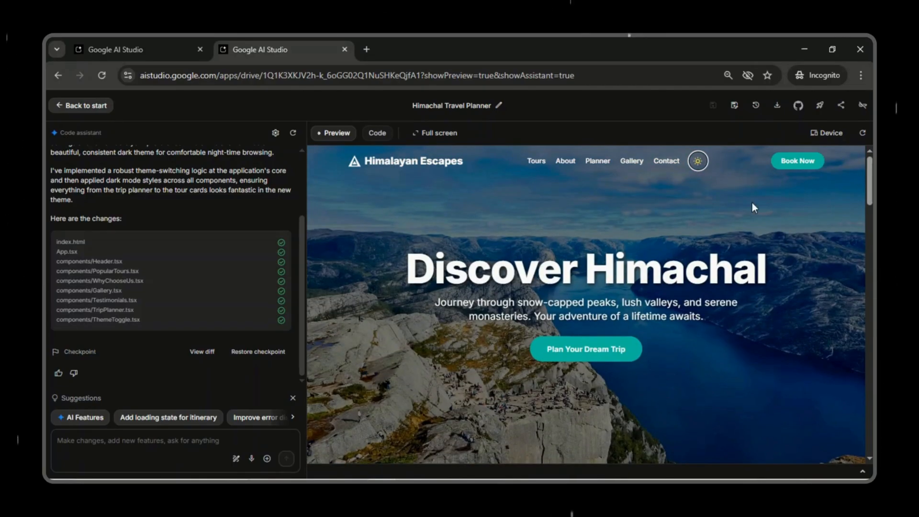
scroll(805, 274, down, 20)
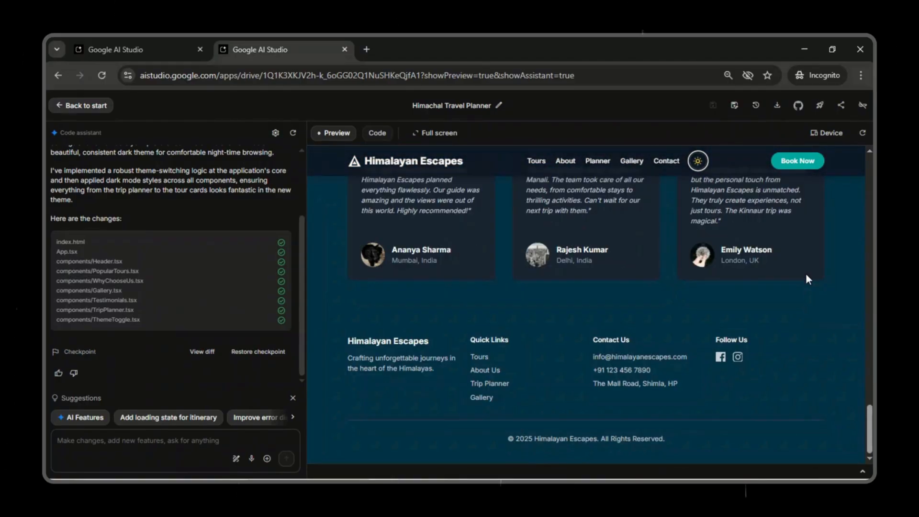
scroll(805, 278, up, 6)
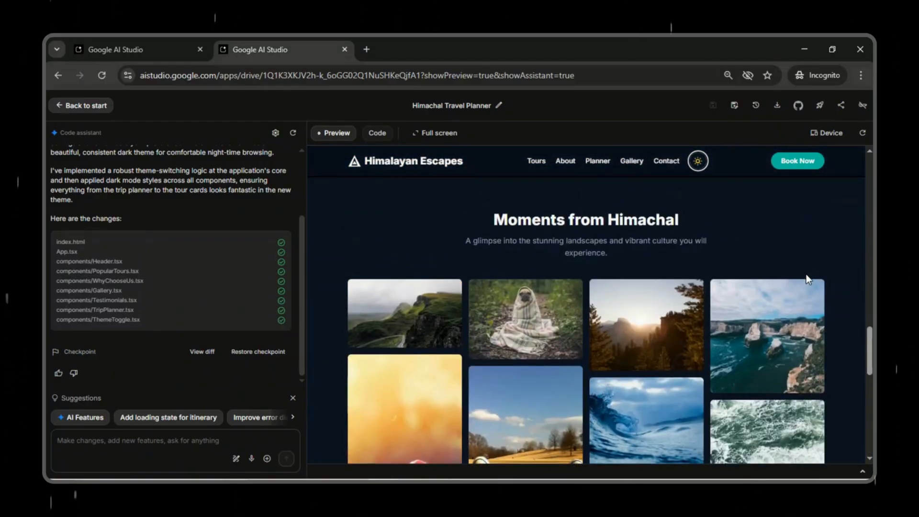
click(698, 163)
scroll(750, 249, up, 10)
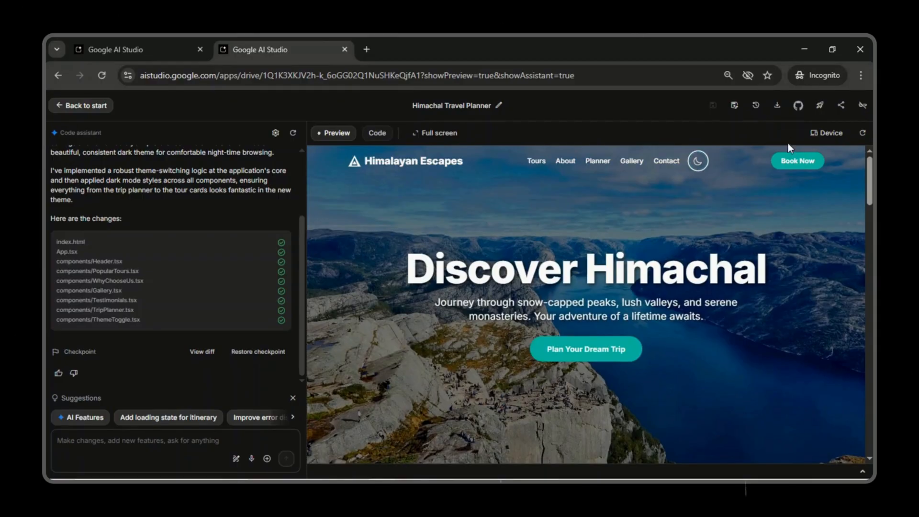
Step: Stage and commit all the dark mode and theme toggle changes to the GitHub repository
click(799, 105)
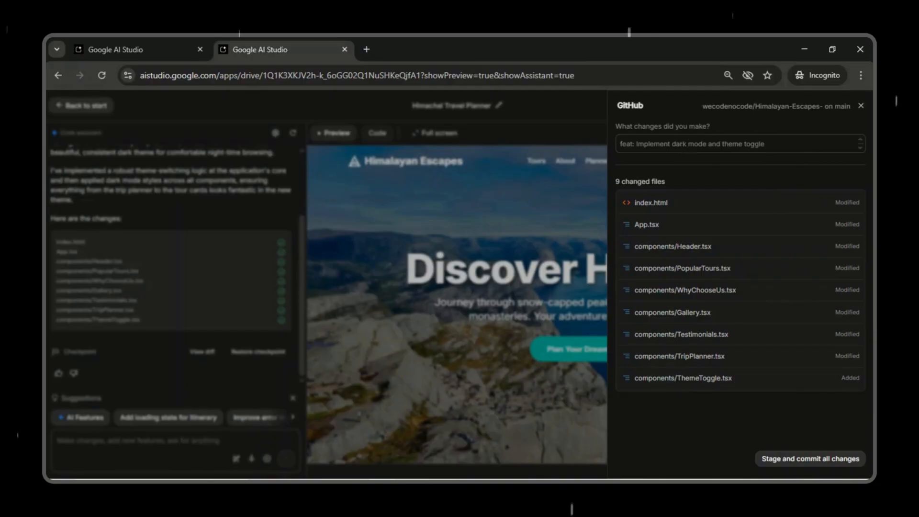
click(829, 461)
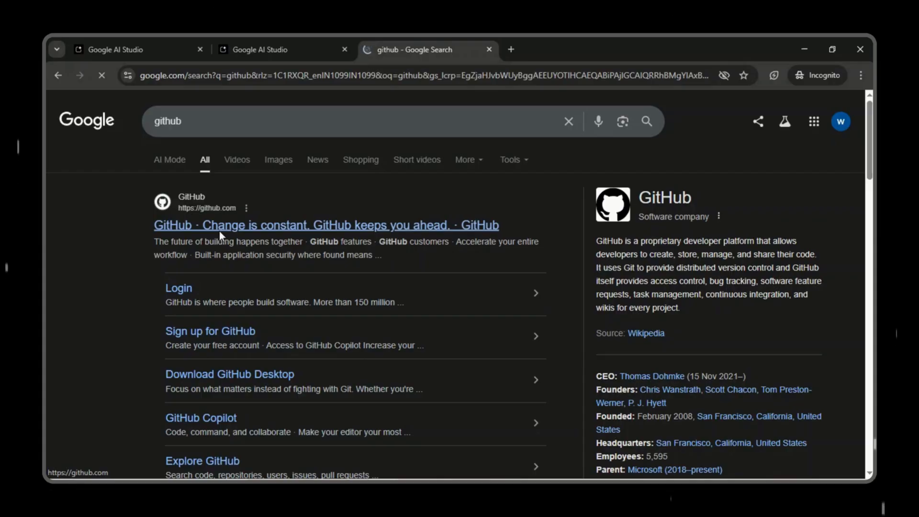
Step: Reopen the Himalayan-Escapes- repository from the GitHub dashboard and examine the files' commit messages and update times, plus the README
click(219, 231)
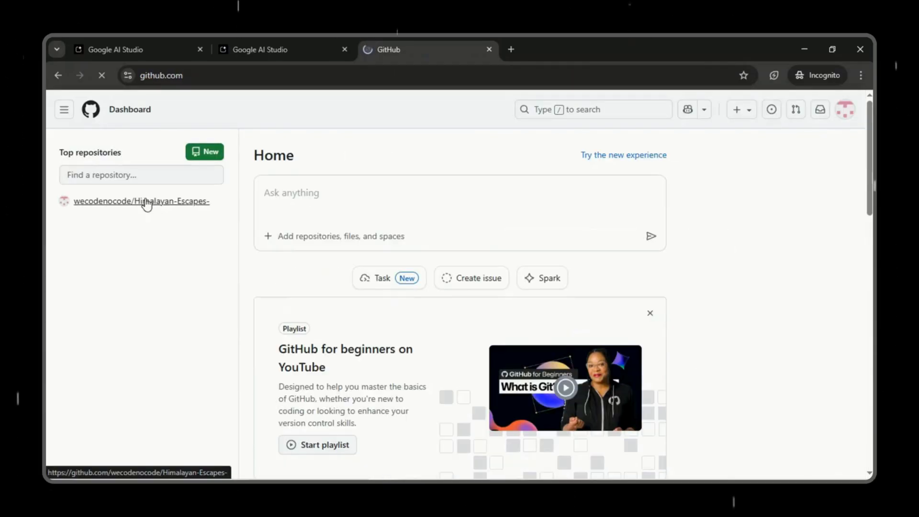
click(147, 203)
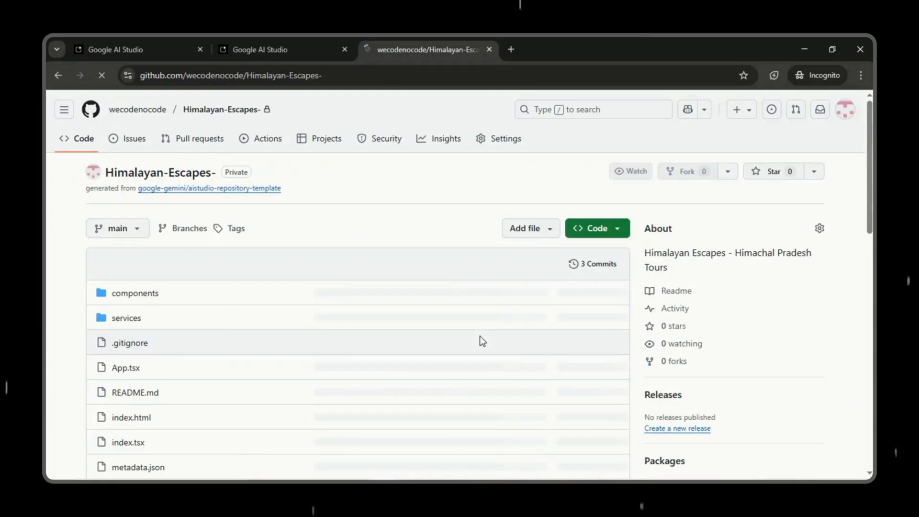
scroll(479, 341, down, 1)
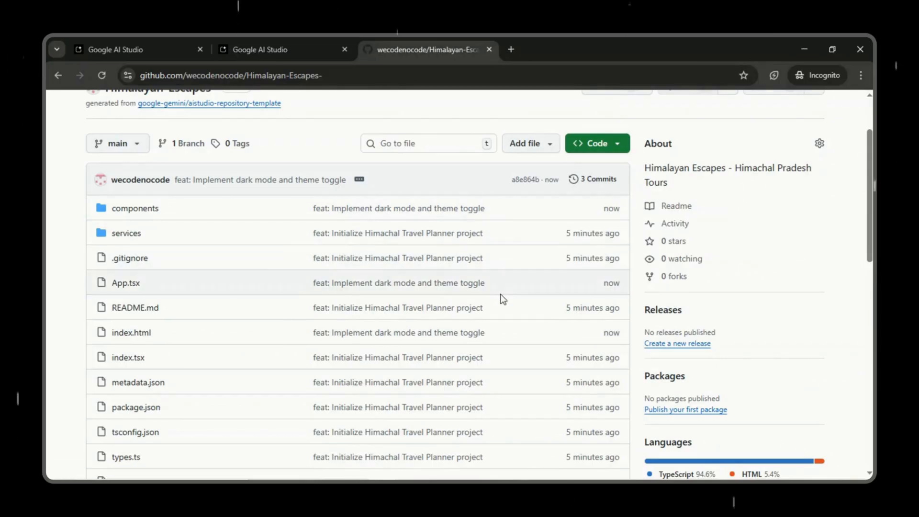
scroll(443, 295, down, 4)
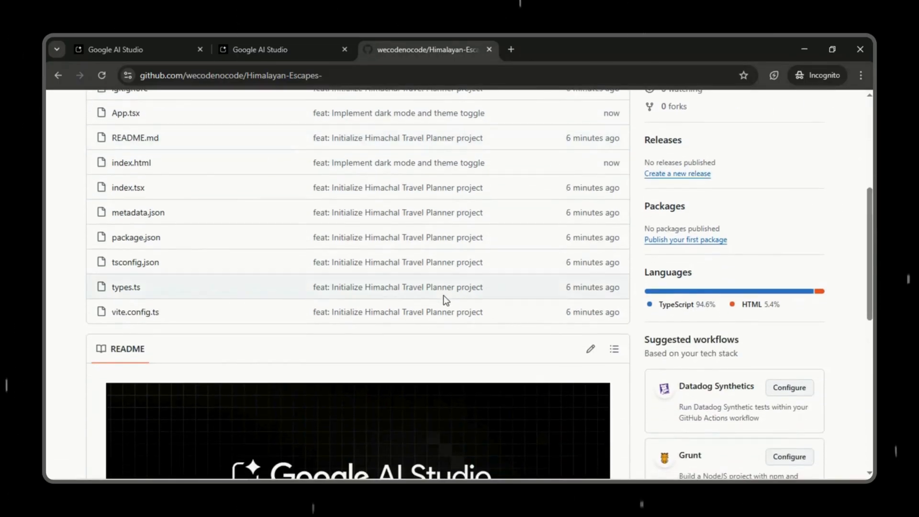
scroll(444, 296, up, 6)
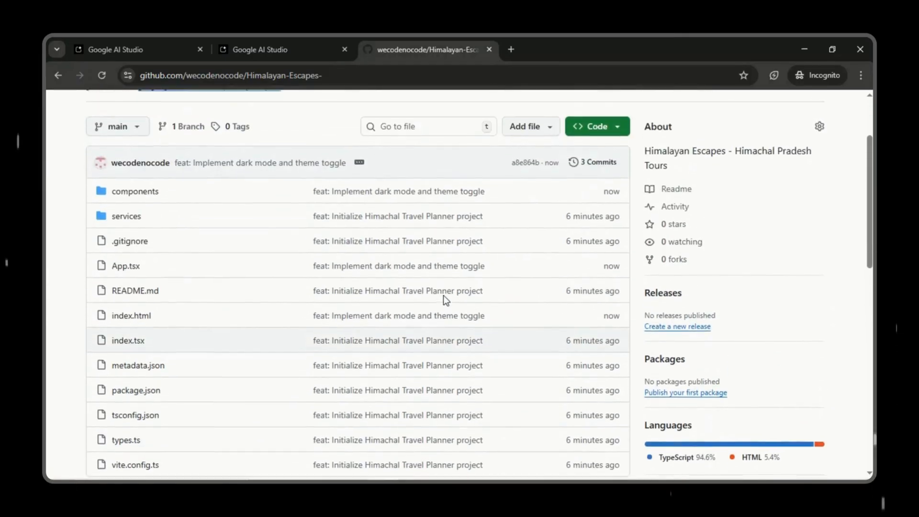
scroll(444, 300, down, 7)
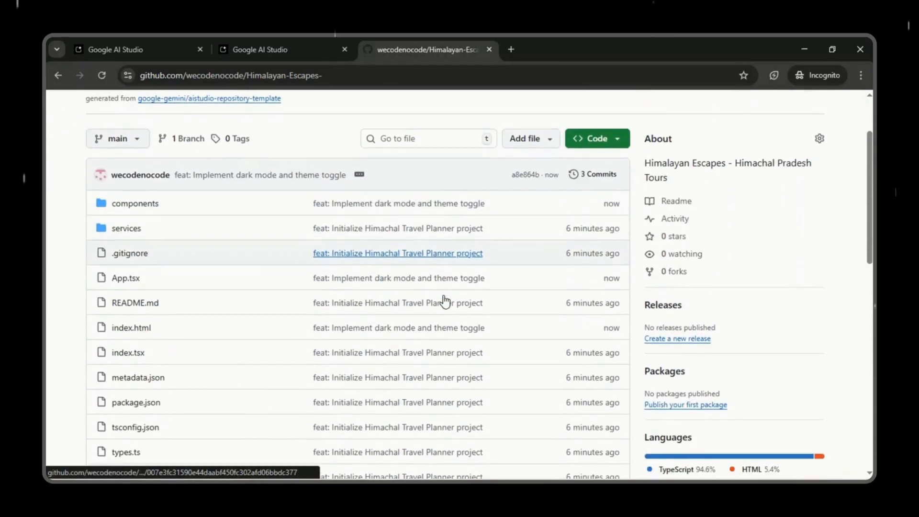
scroll(443, 296, down, 6)
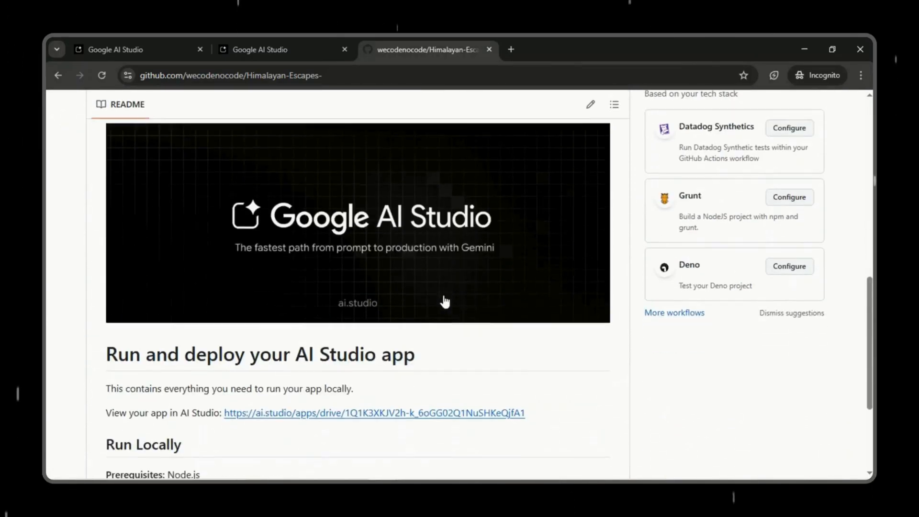
scroll(444, 299, down, 2)
scroll(444, 299, up, 7)
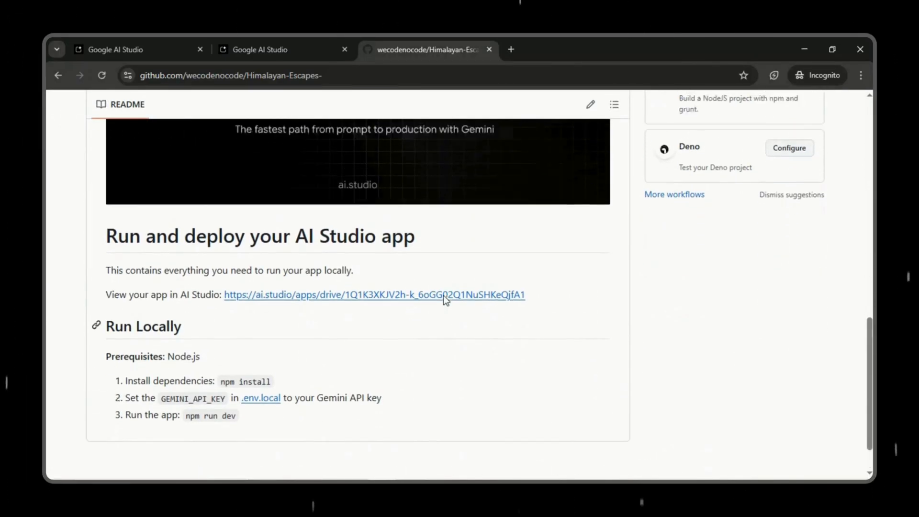
scroll(443, 295, up, 3)
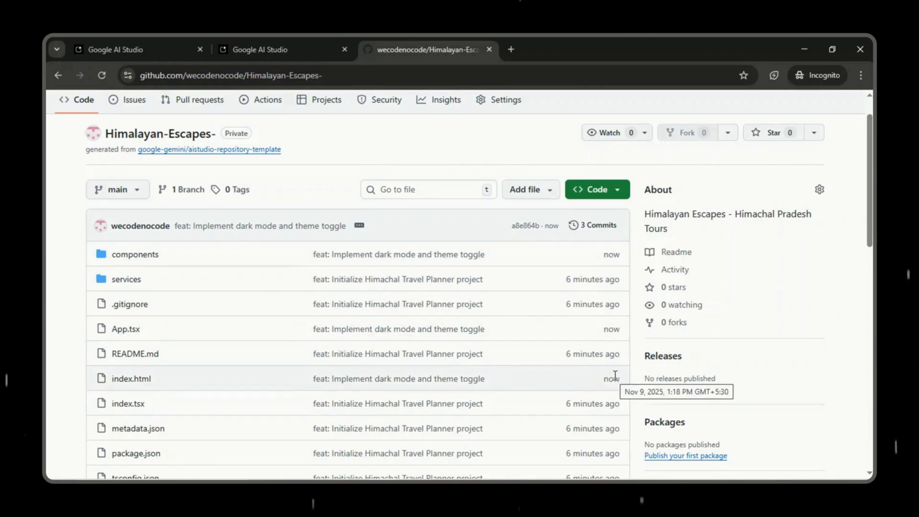
scroll(615, 376, down, 3)
scroll(615, 376, up, 3)
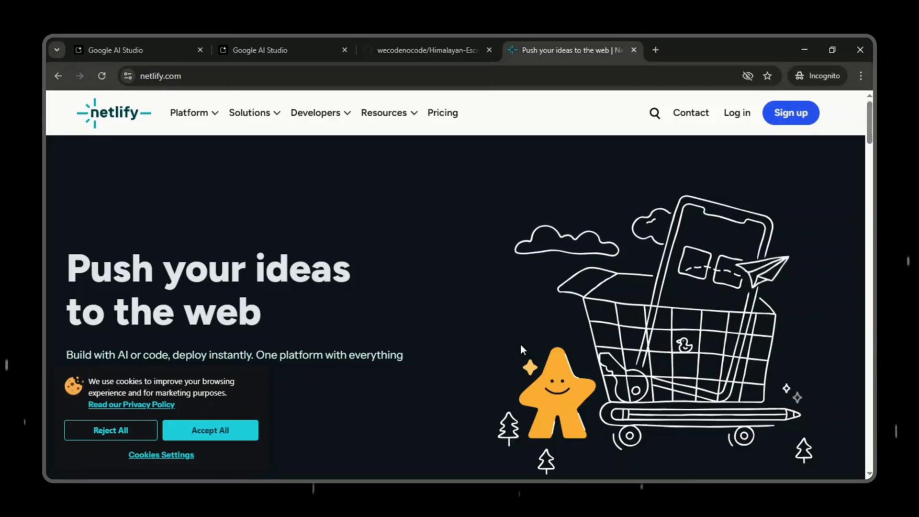
Step: Log in to Netlify with Google, accepting all cookies, and submit the sign-up questions to continue to deployment
click(236, 437)
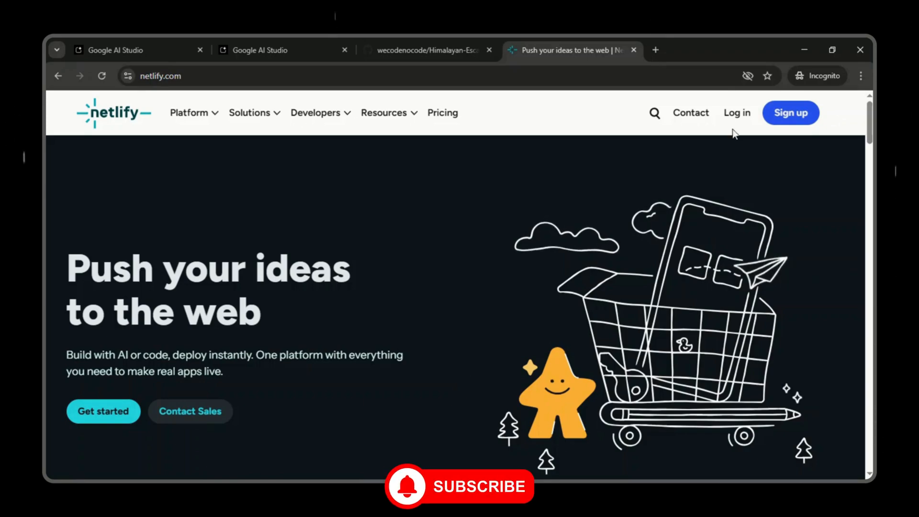
click(742, 115)
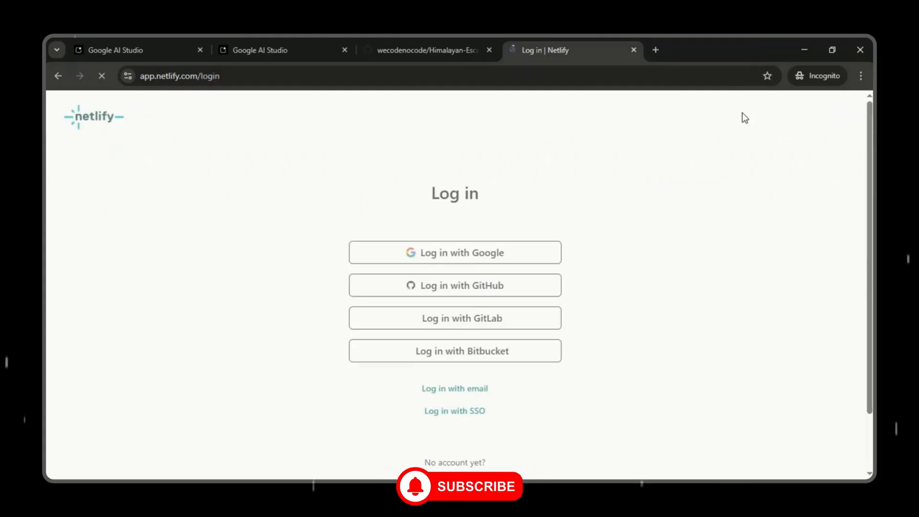
click(466, 255)
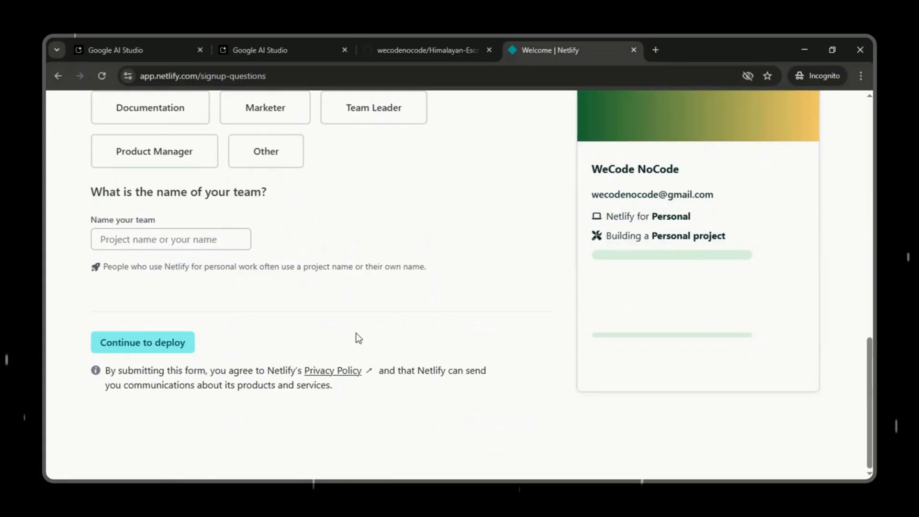
click(167, 348)
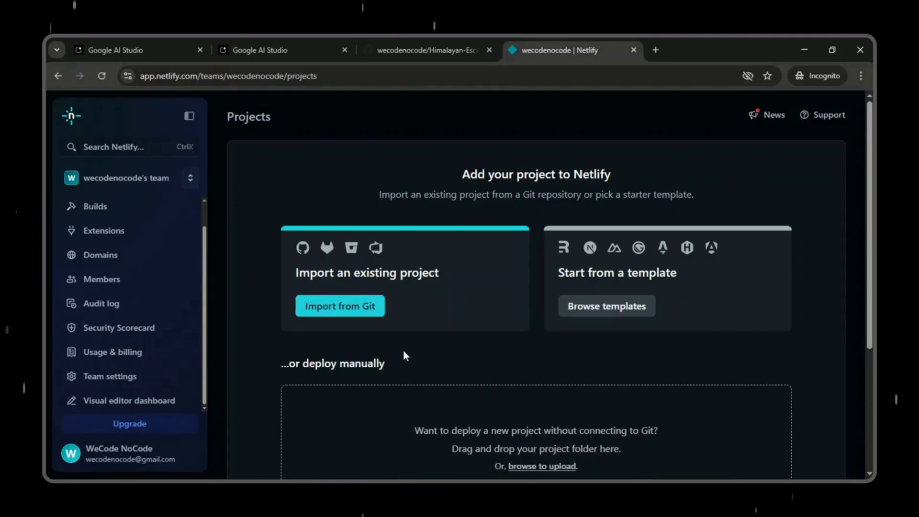
Step: Start importing an existing project from GitHub, authorizing Netlify and installing its GitHub app for all repositories
click(360, 314)
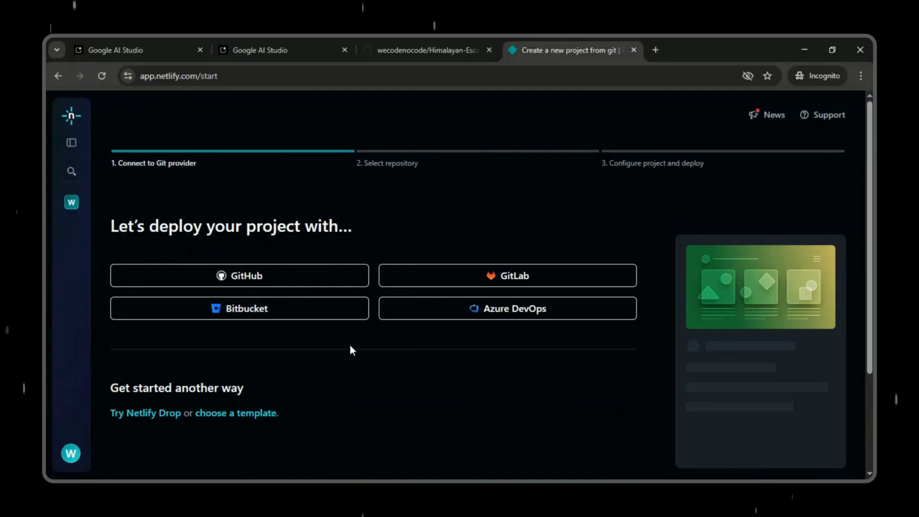
click(289, 277)
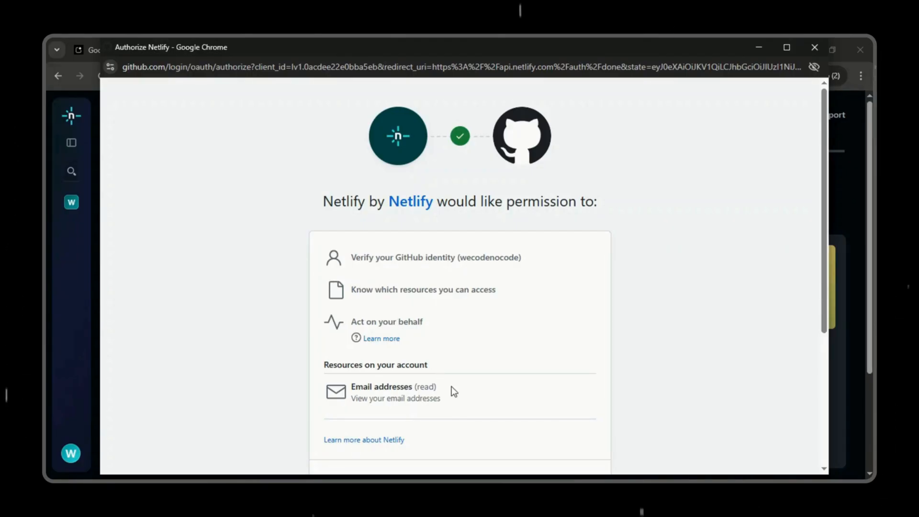
scroll(452, 388, down, 2)
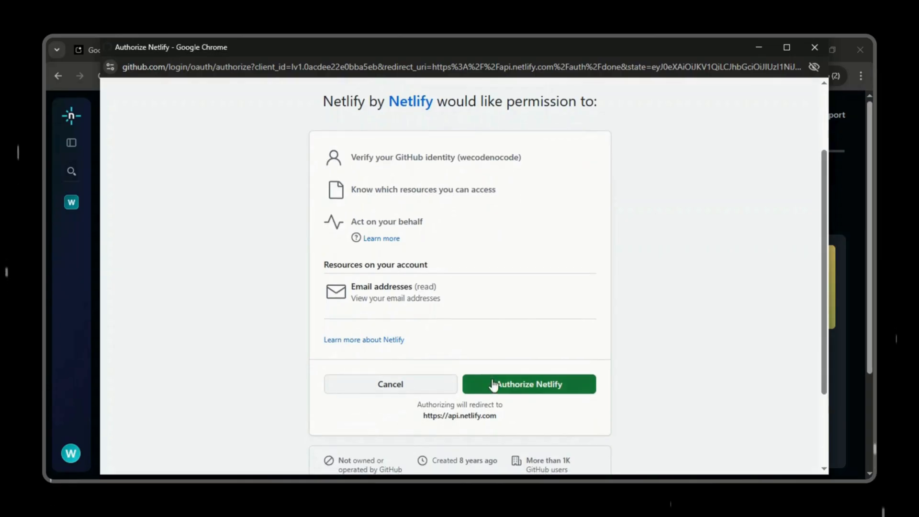
click(530, 388)
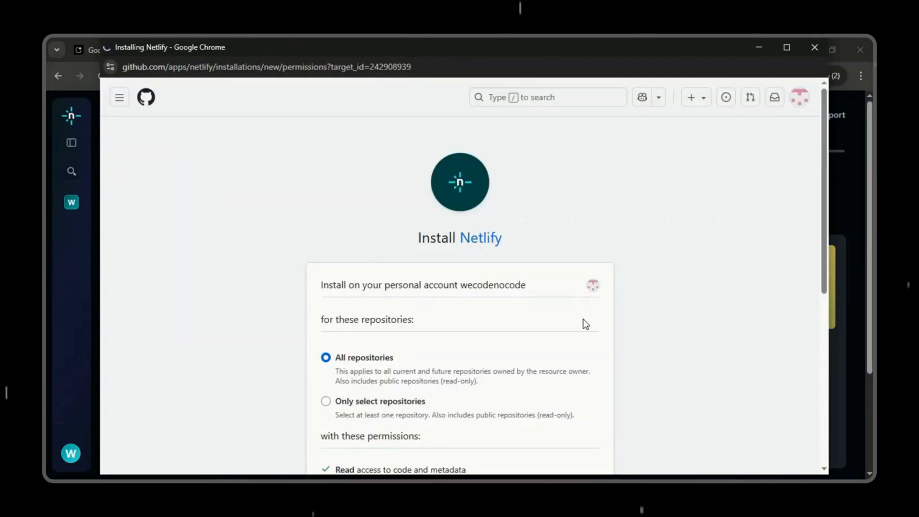
scroll(583, 319, down, 5)
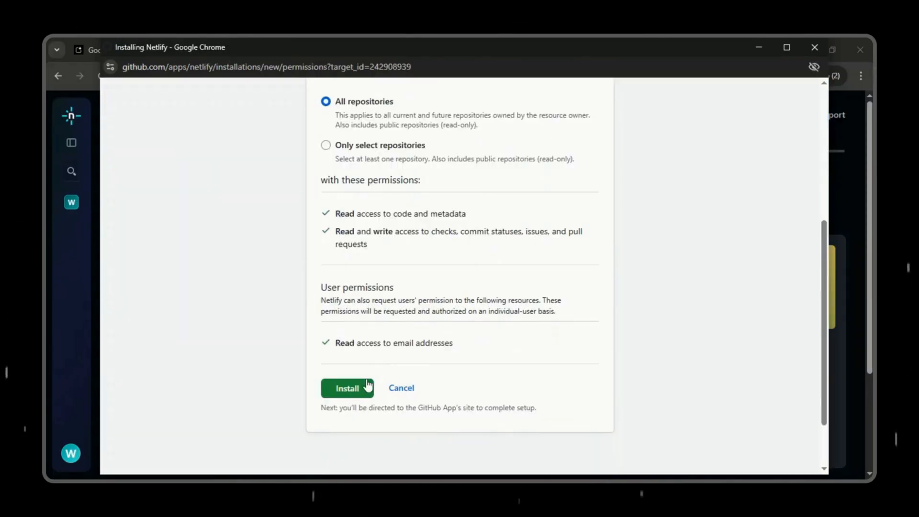
click(354, 391)
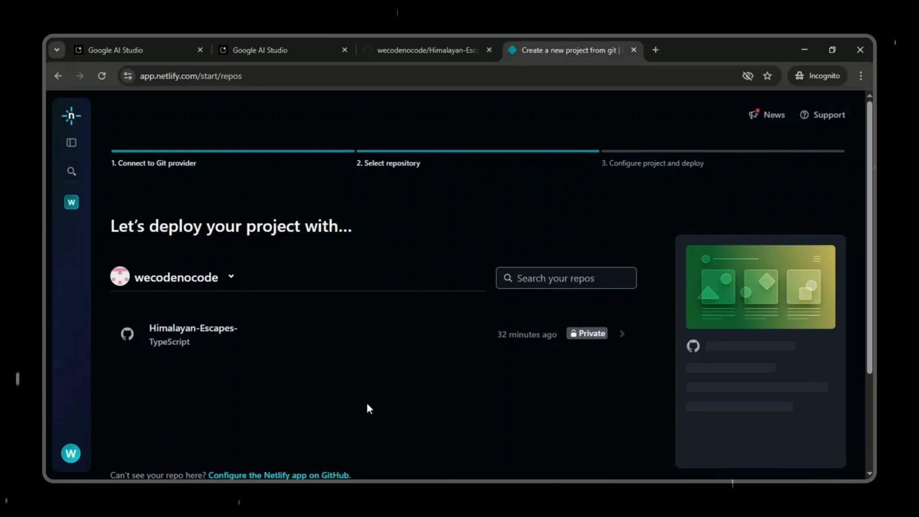
Step: Select the Himalayan-Escapes- repository for deployment and set the project name to HimalyanEscapes
click(262, 337)
text(Hima)
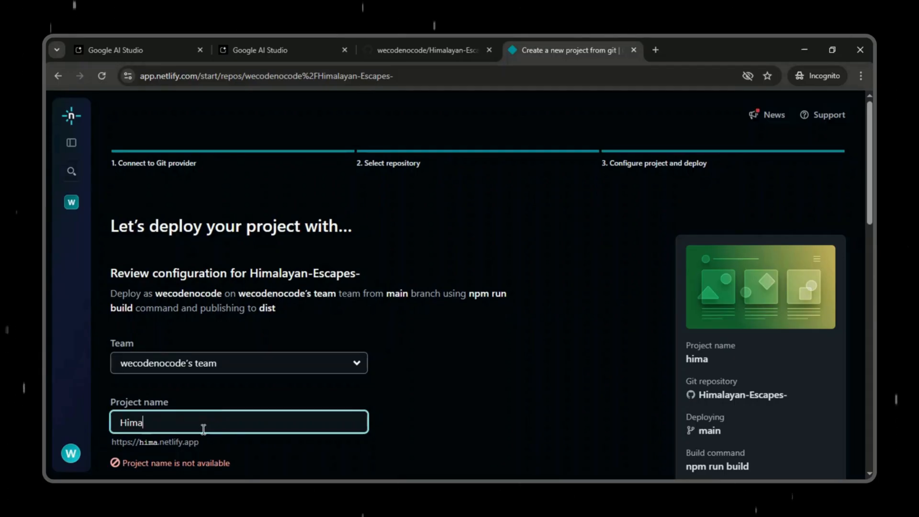
text(lyanE)
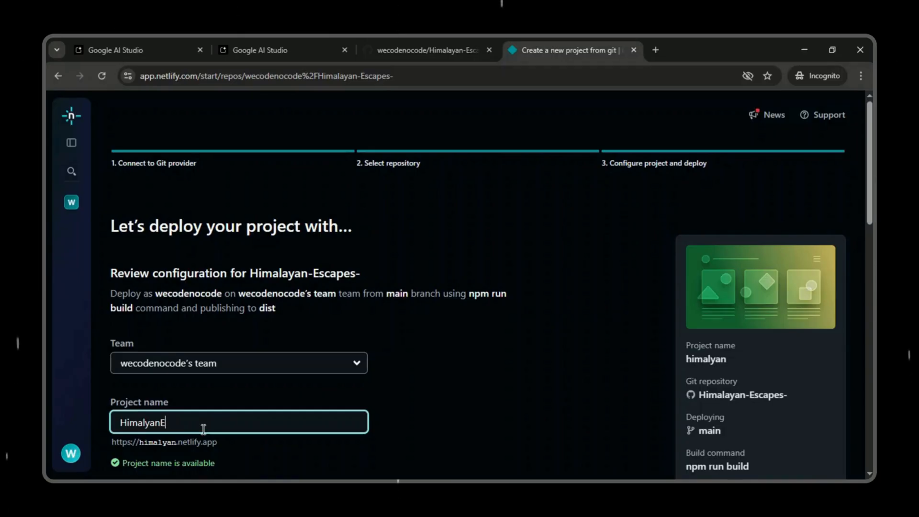
text(scs)
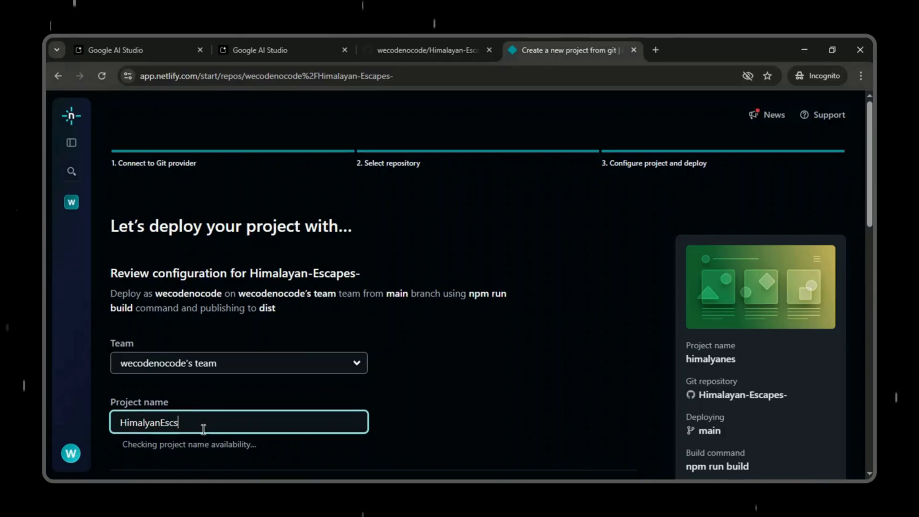
key(BackSpace)
text(ape)
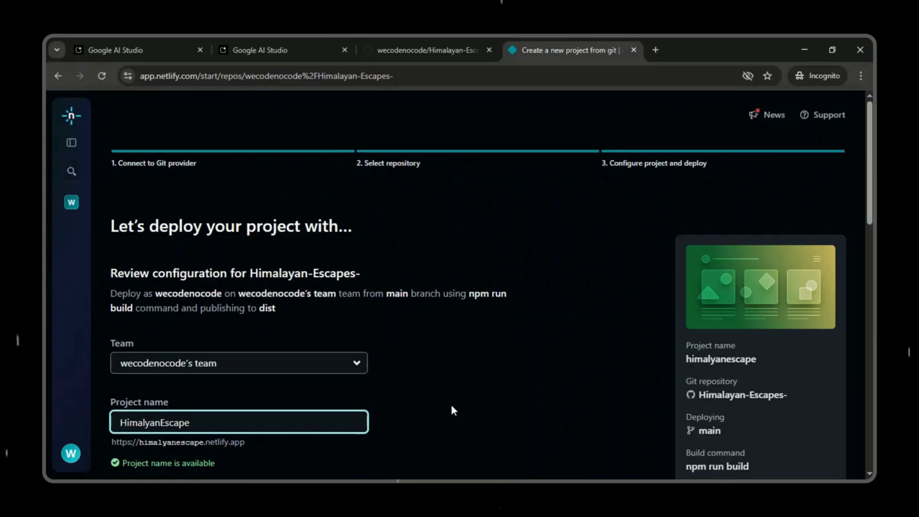
text(s)
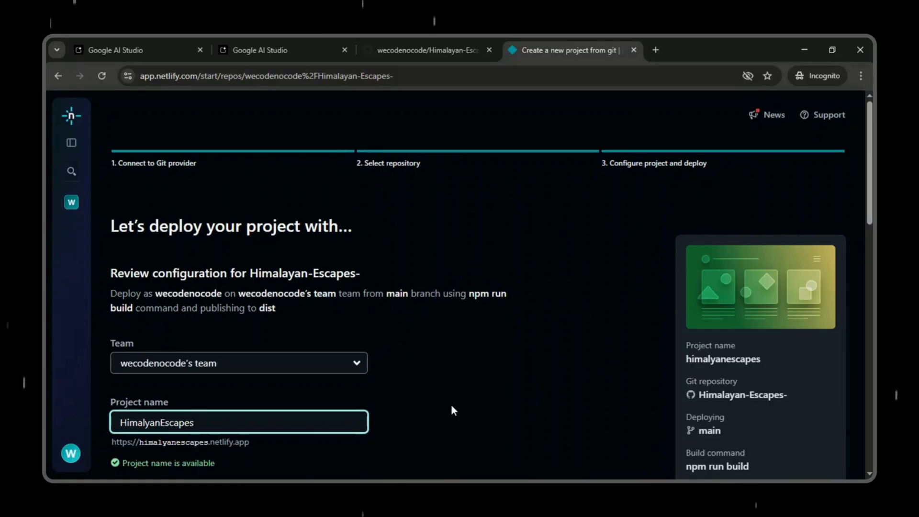
Step: Review the build settings and environment variable options, deploy the himalyanescapes project from the main branch, and monitor its production deploy
scroll(452, 406, down, 2)
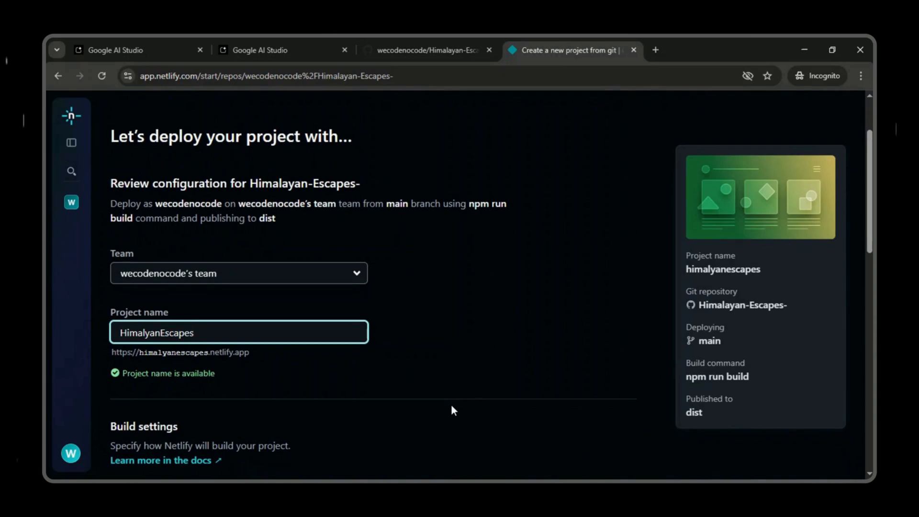
scroll(452, 408, down, 3)
scroll(452, 408, down, 5)
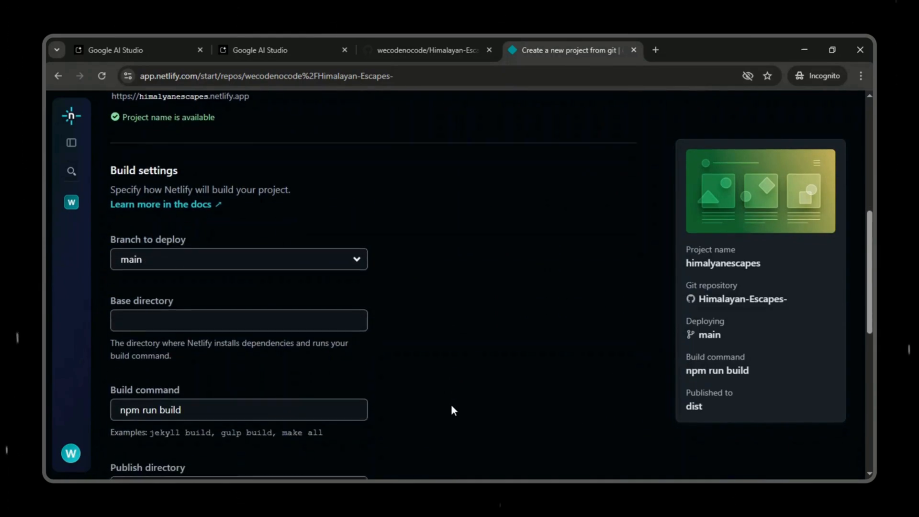
scroll(452, 410, down, 5)
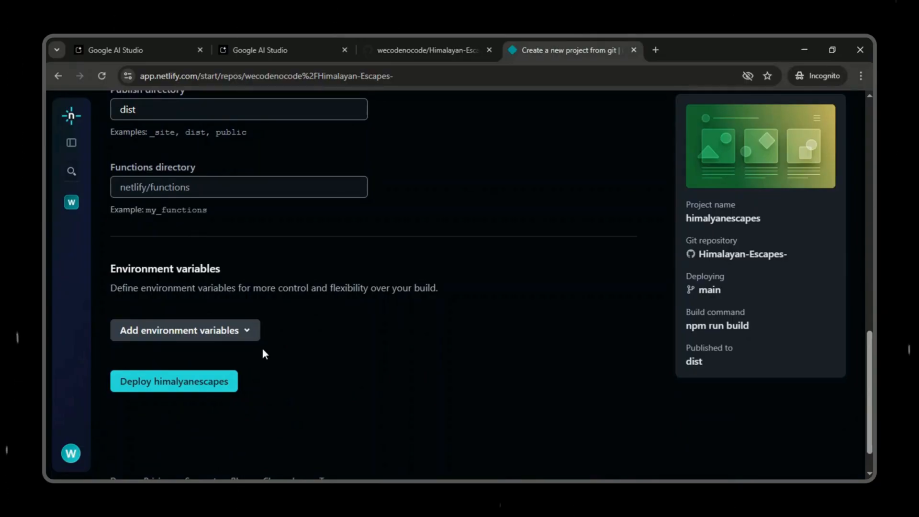
click(250, 337)
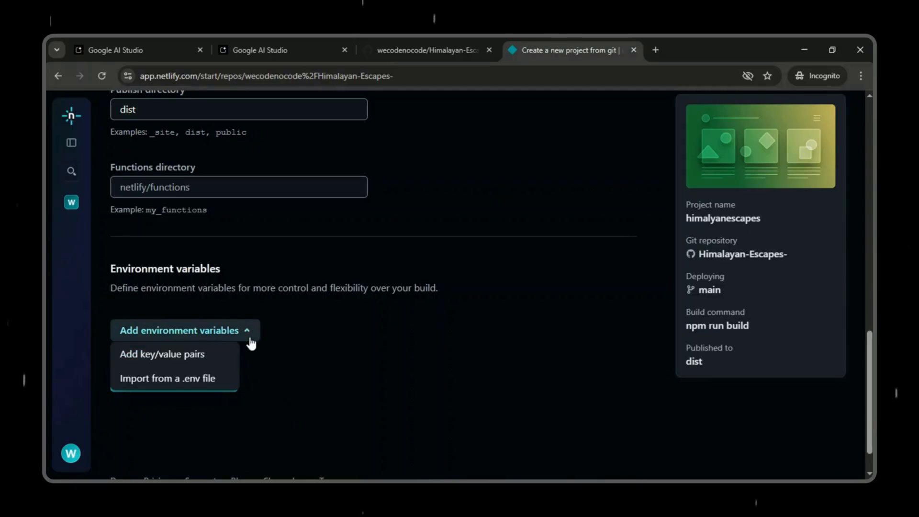
click(298, 358)
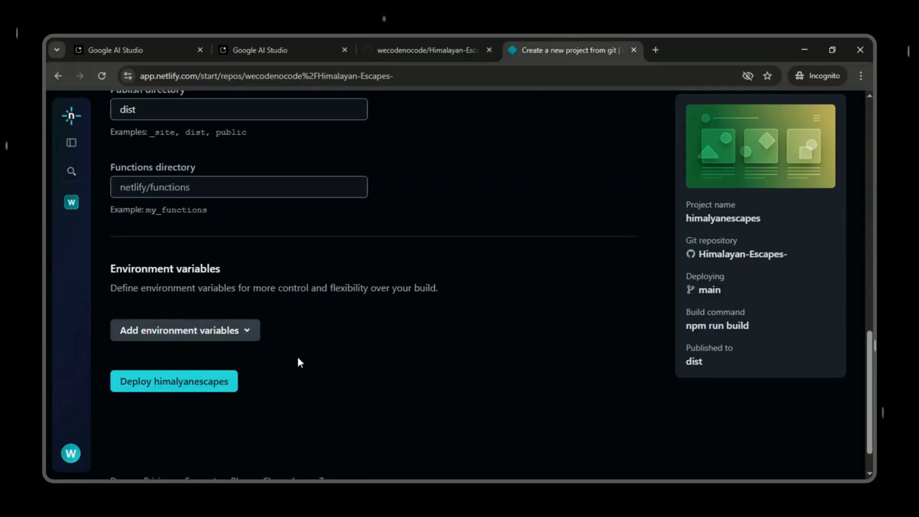
click(204, 387)
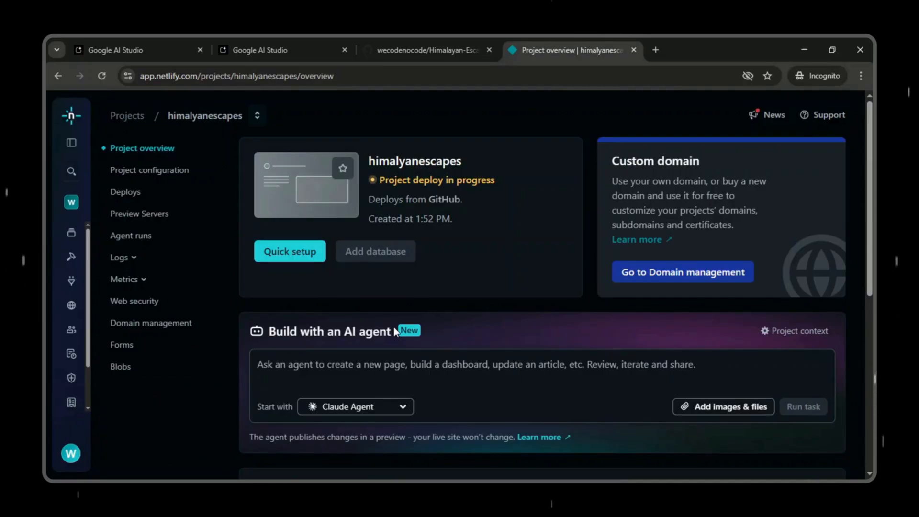
scroll(502, 330, down, 5)
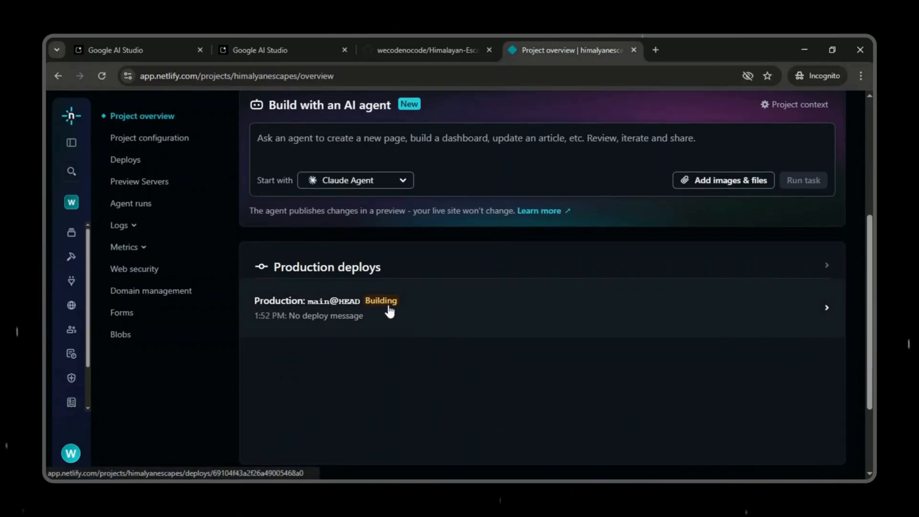
scroll(389, 307, down, 2)
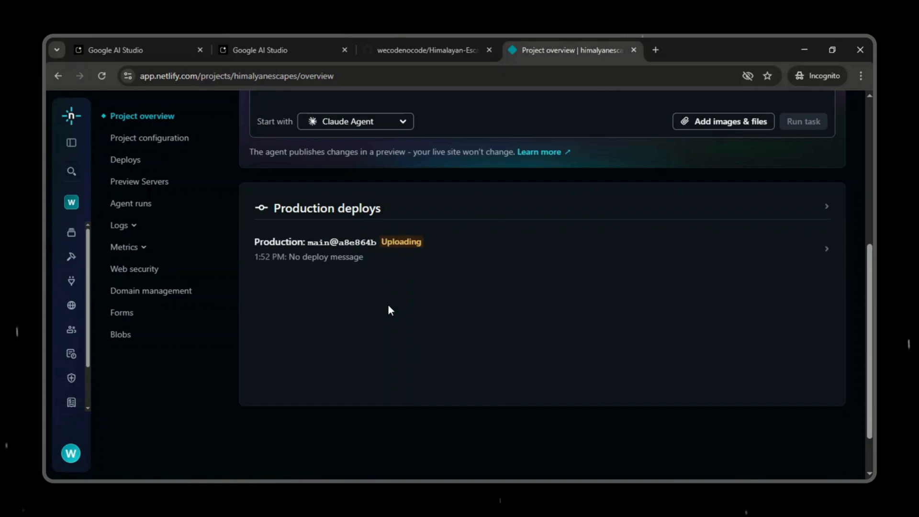
scroll(388, 305, up, 2)
scroll(388, 306, down, 1)
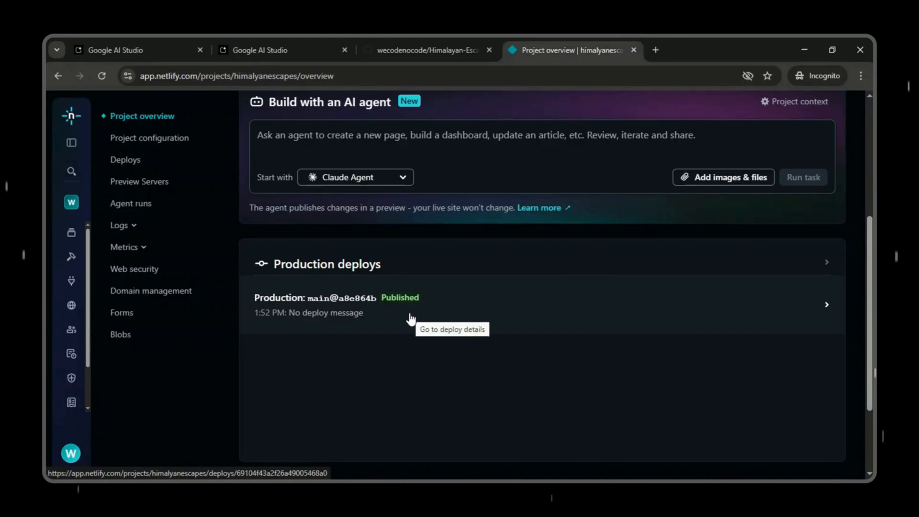
scroll(409, 317, up, 5)
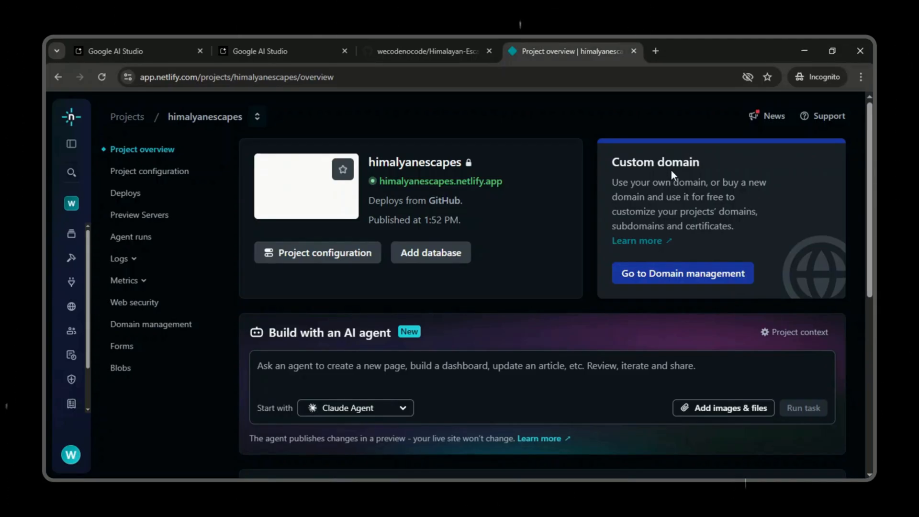
Step: In the project's domain management, search for a new domain to buy with the keyword himalyanescapes and examine the offered extensions and prices
click(678, 283)
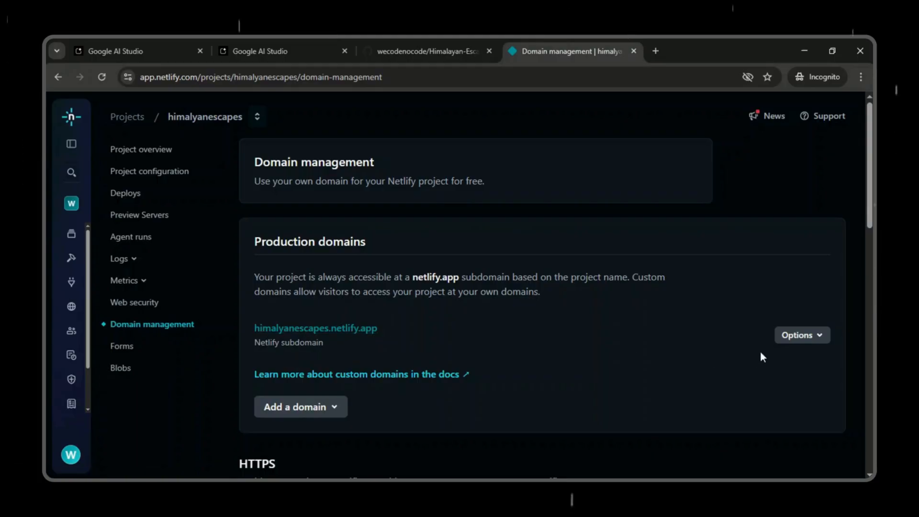
click(334, 411)
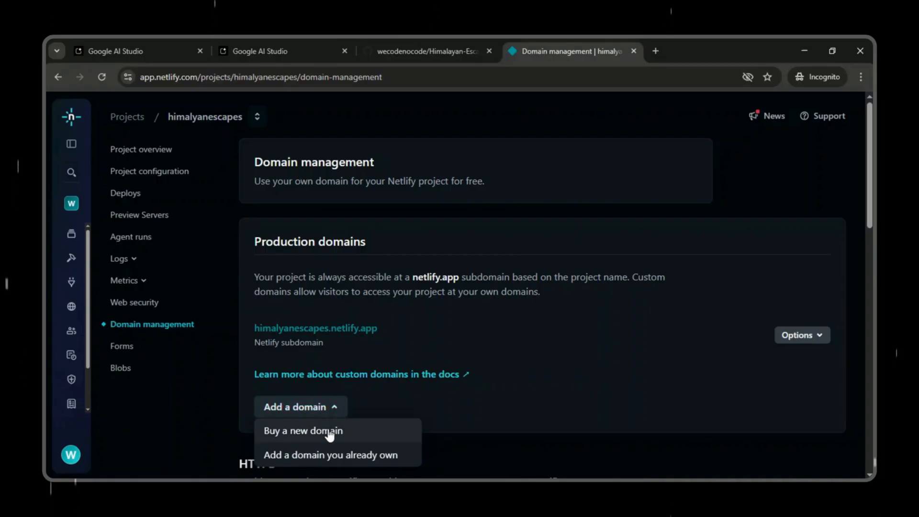
scroll(332, 433, down, 2)
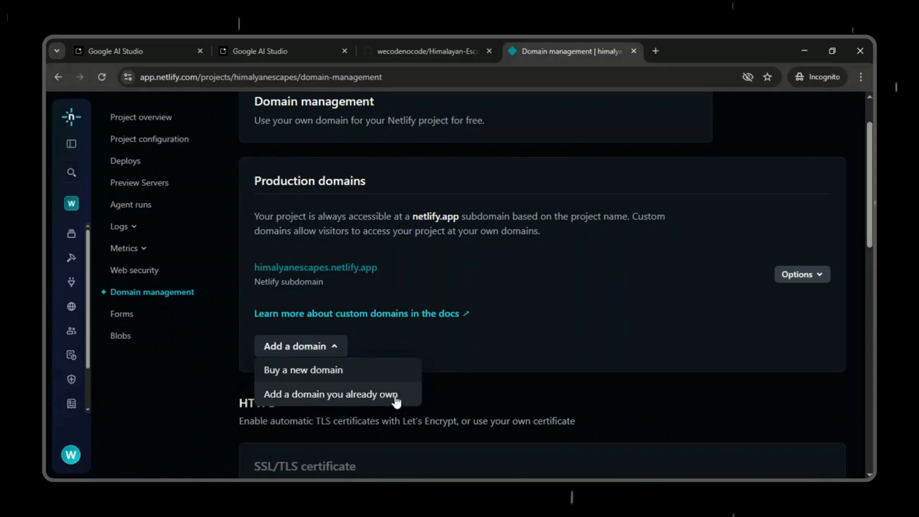
click(350, 373)
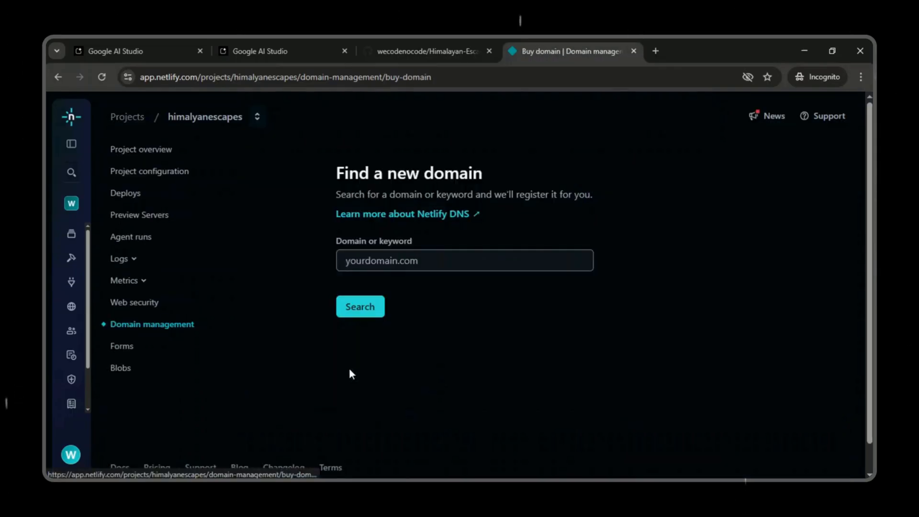
click(350, 260)
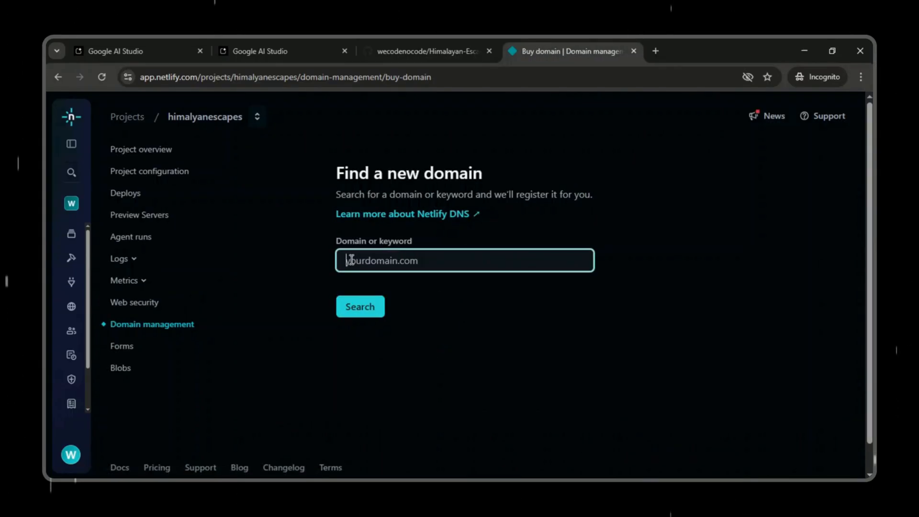
text(himalyanescapes)
click(359, 306)
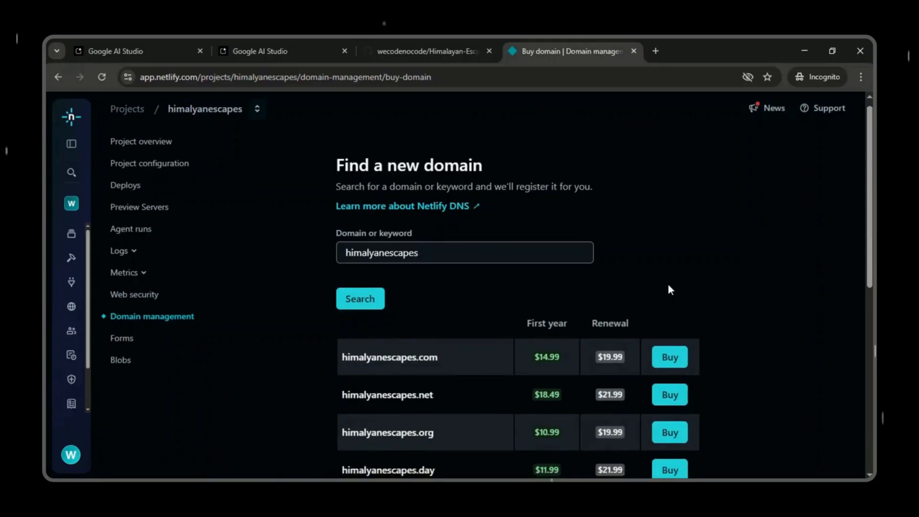
scroll(668, 287, down, 3)
scroll(749, 269, down, 3)
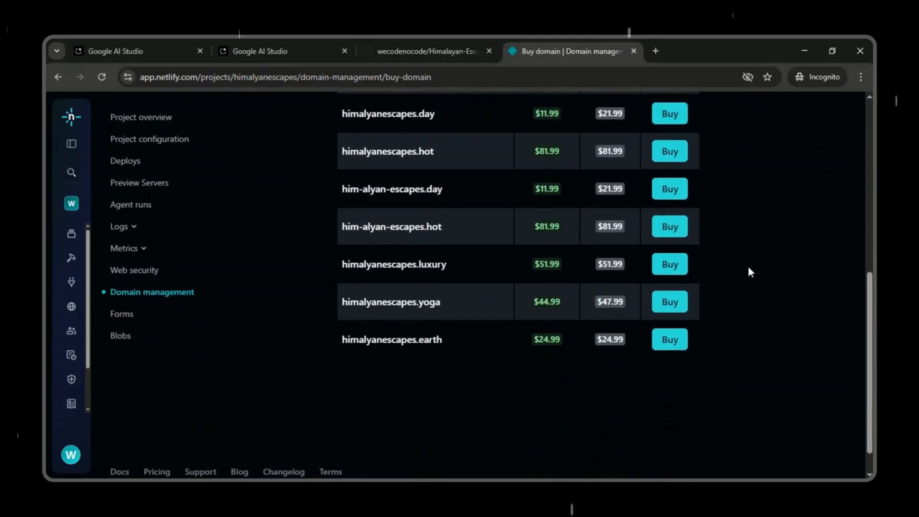
scroll(751, 268, up, 3)
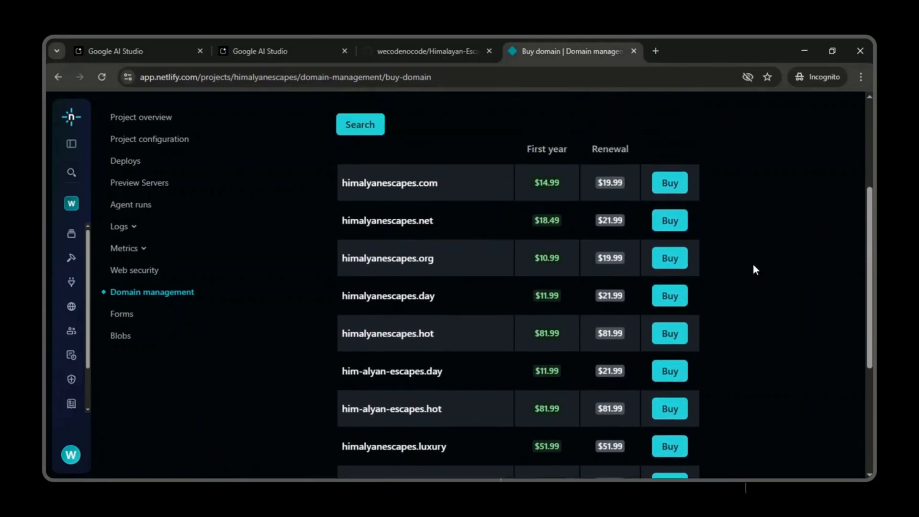
scroll(753, 265, up, 1)
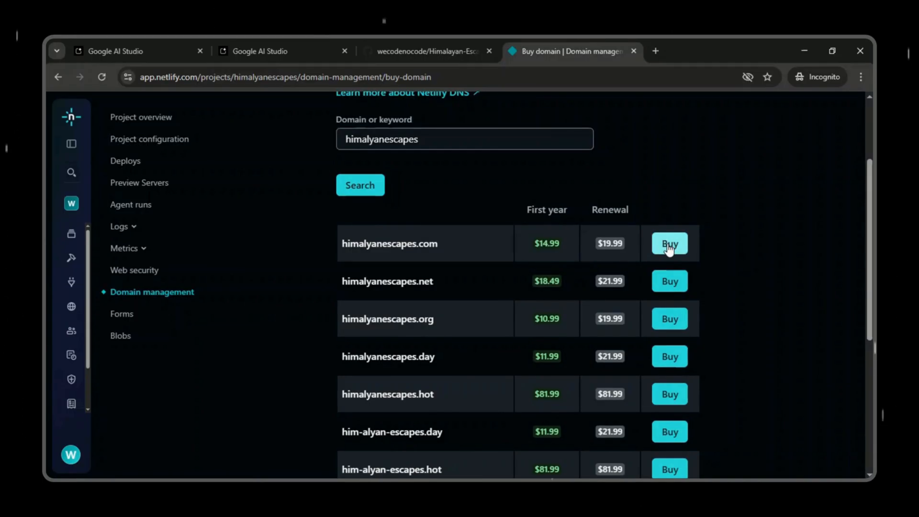
scroll(669, 248, up, 2)
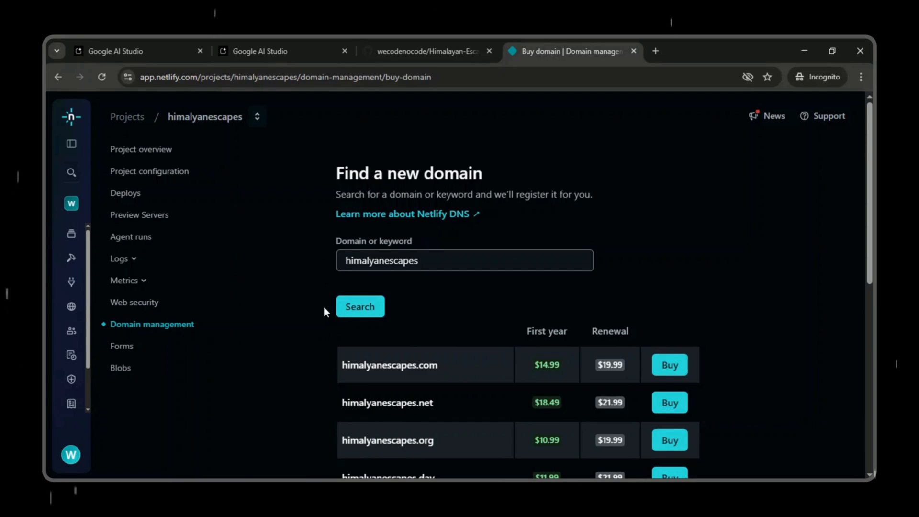
Step: Return to the himalyanescapes project's domain management and open the form for adding an already owned custom domain
click(220, 121)
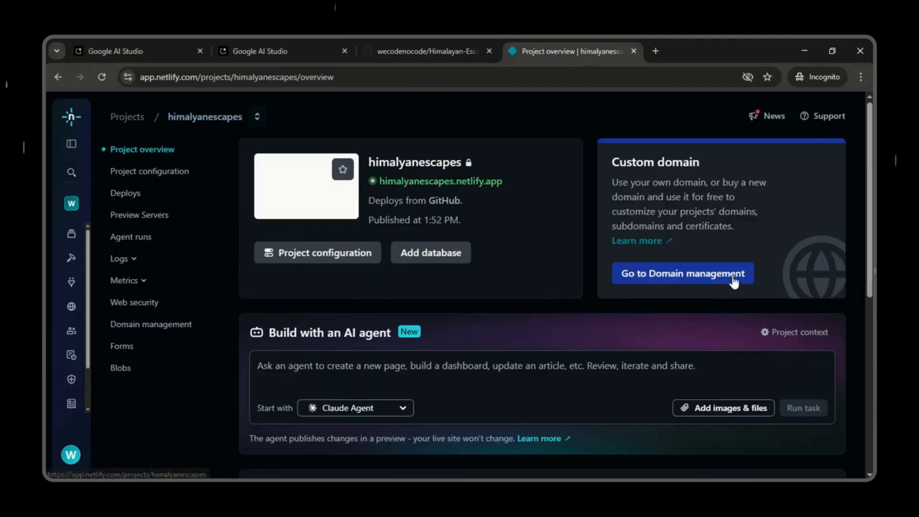
click(731, 277)
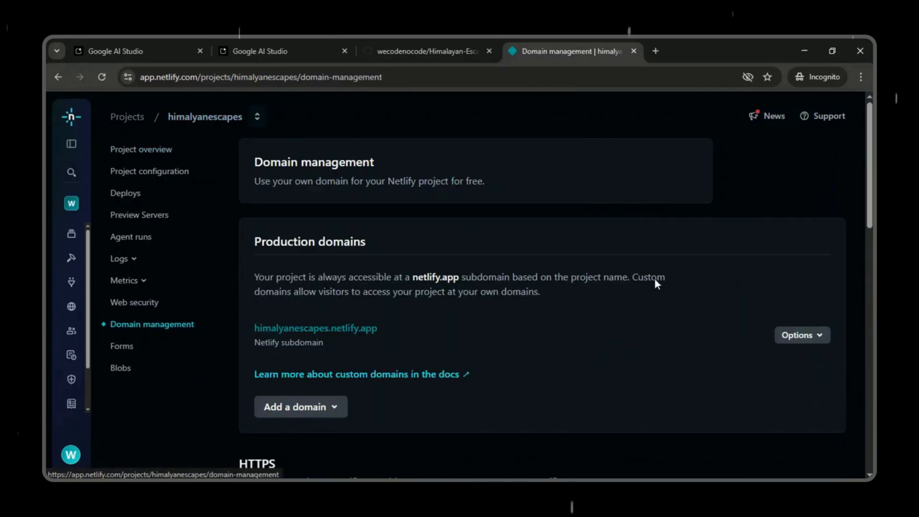
click(339, 414)
scroll(341, 421, down, 1)
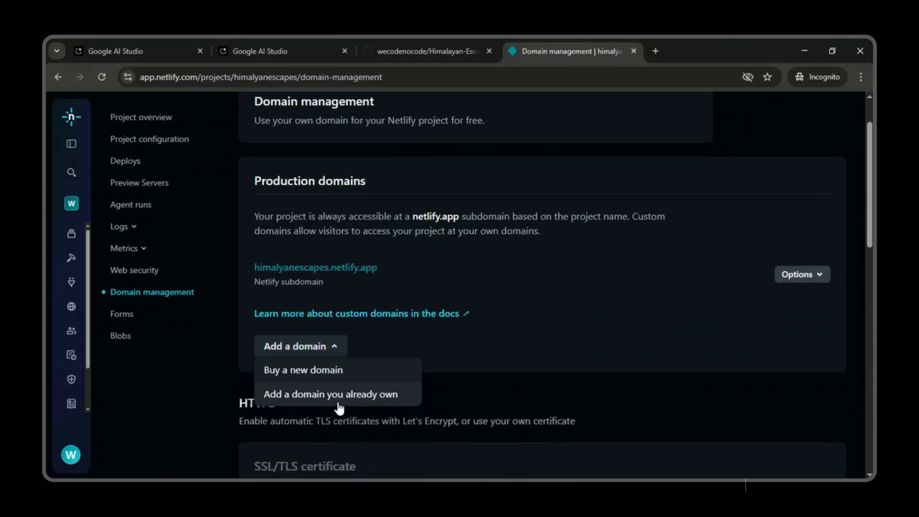
click(341, 407)
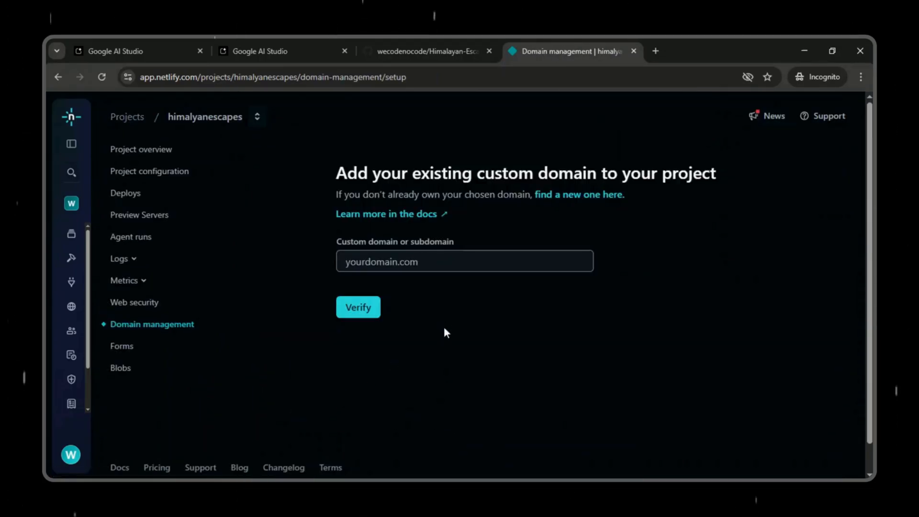
click(389, 261)
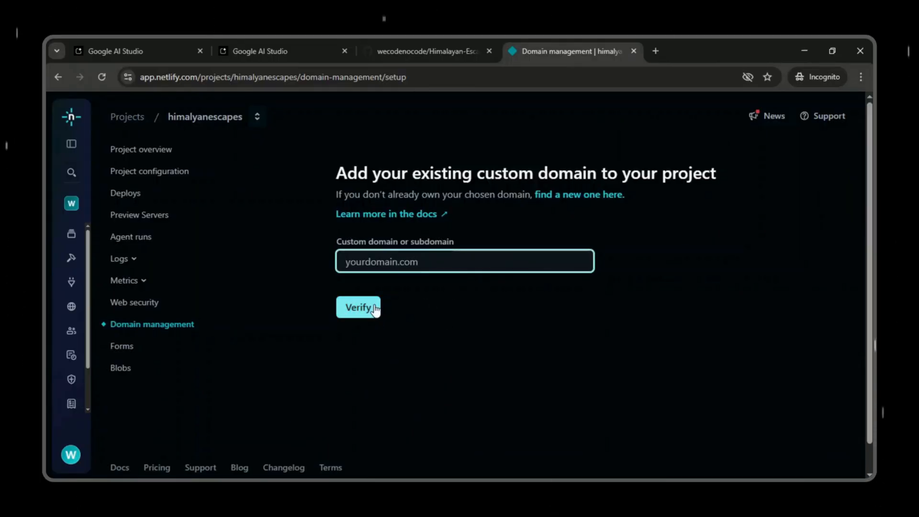